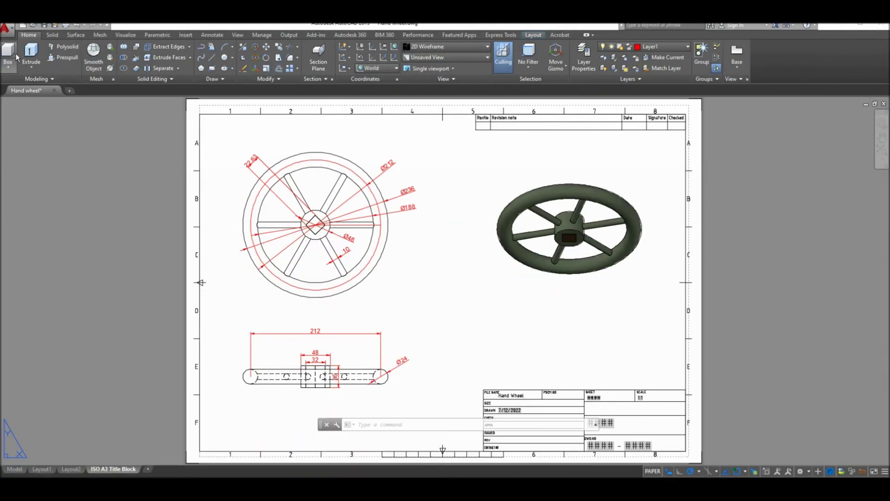
Create a new drawing from the acadiso3D template
left_click(11, 32)
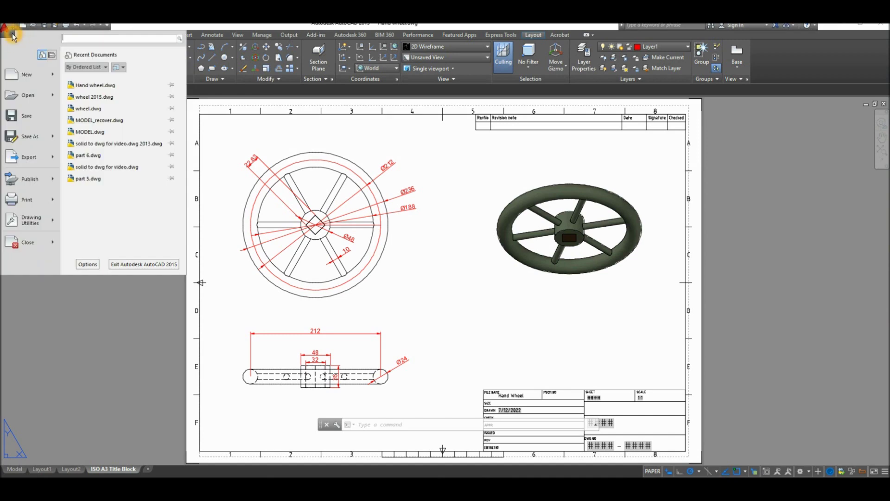
left_click(33, 78)
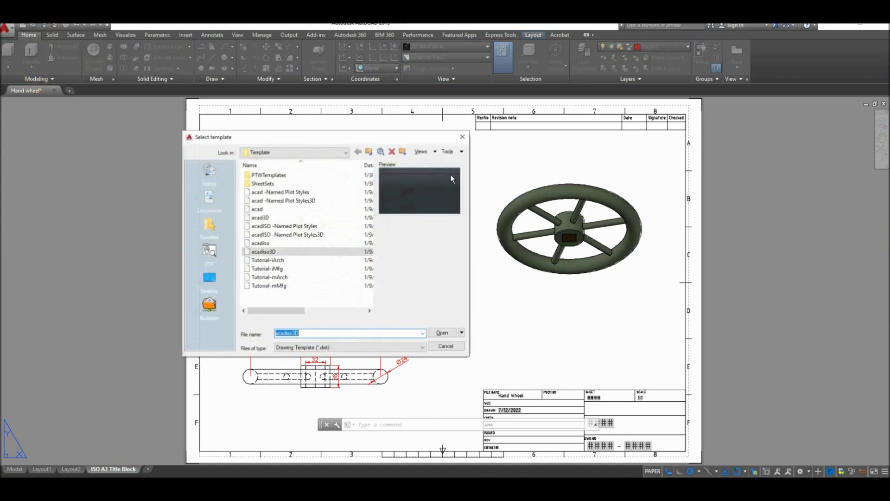
left_click(272, 254)
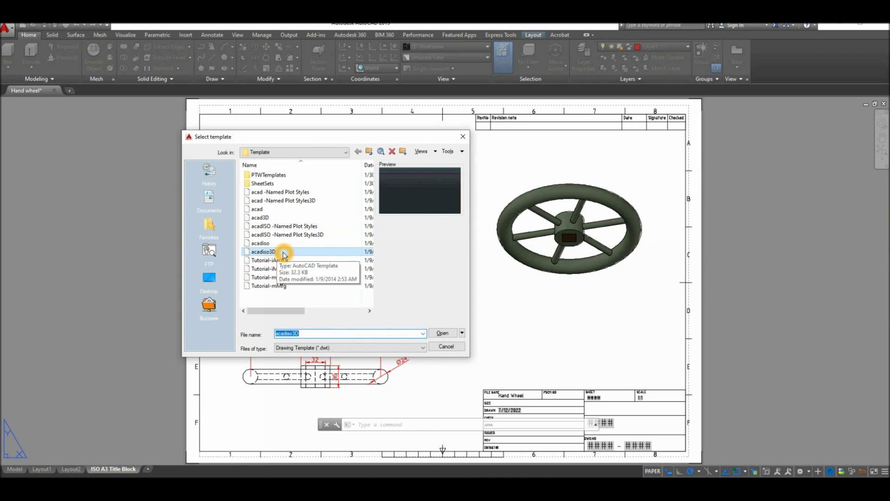
left_click(285, 255)
left_click(443, 333)
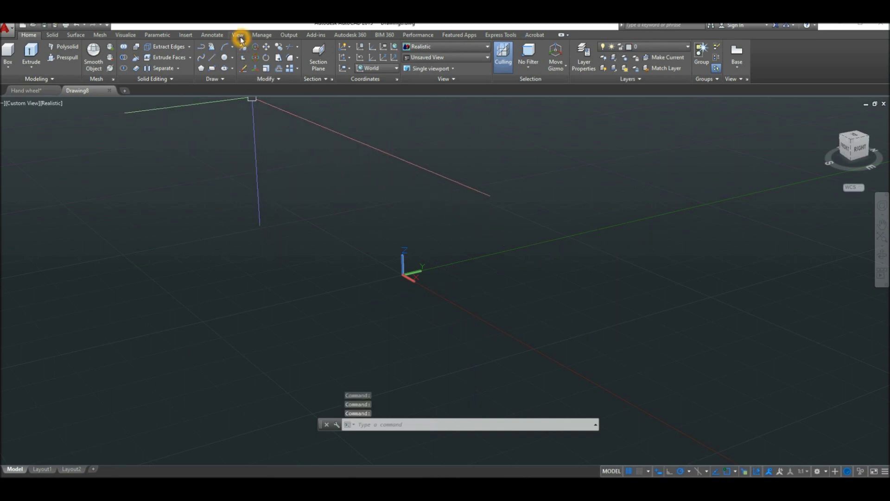
Tile the two drawings vertically with the Hand wheel sheet first and fully in view, and make the new drawing active
left_click(239, 36)
left_click(318, 59)
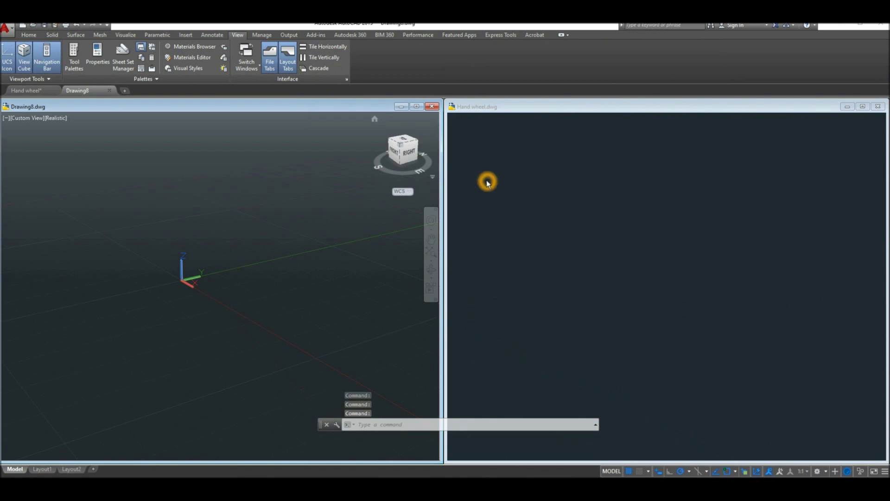
left_click(487, 182)
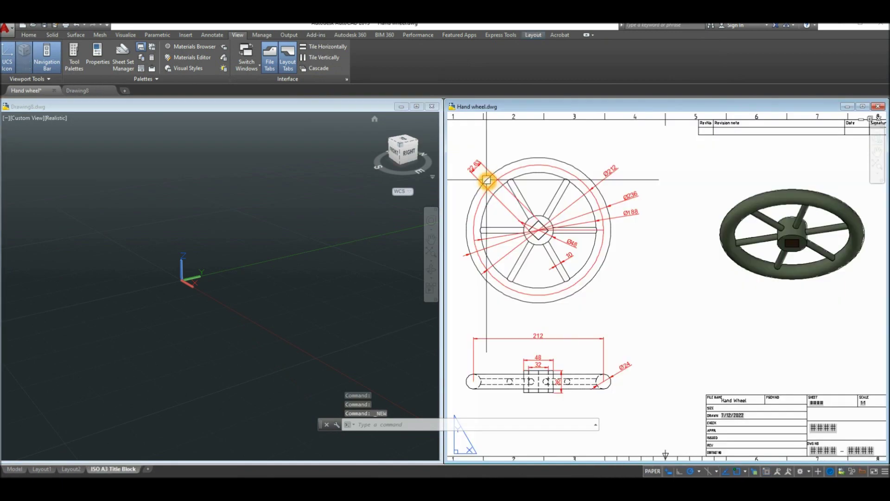
left_click(541, 138)
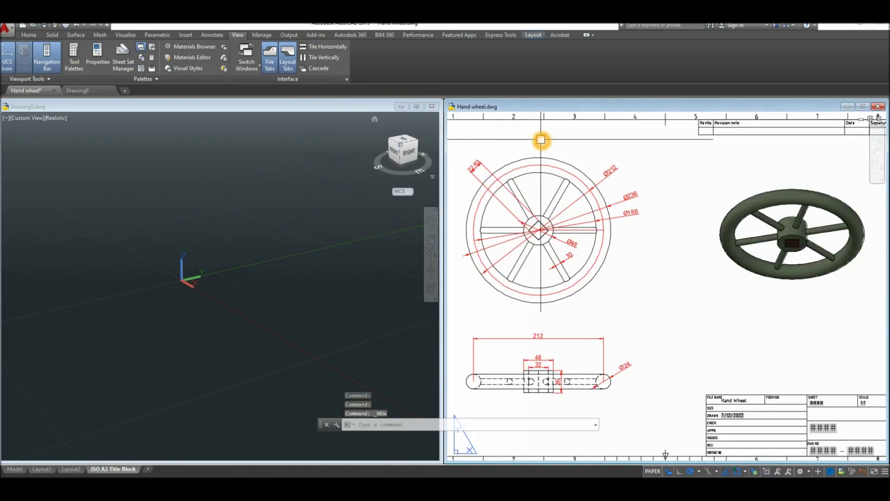
left_click(321, 58)
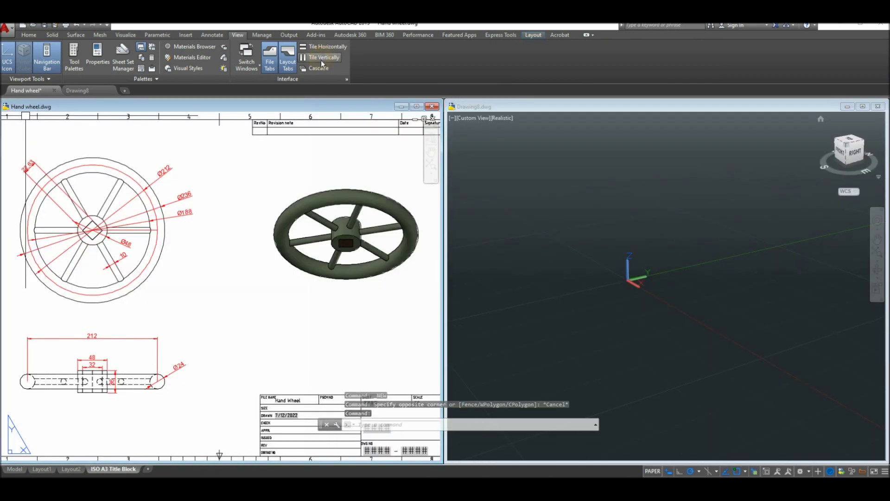
left_click(432, 167)
left_click(558, 176)
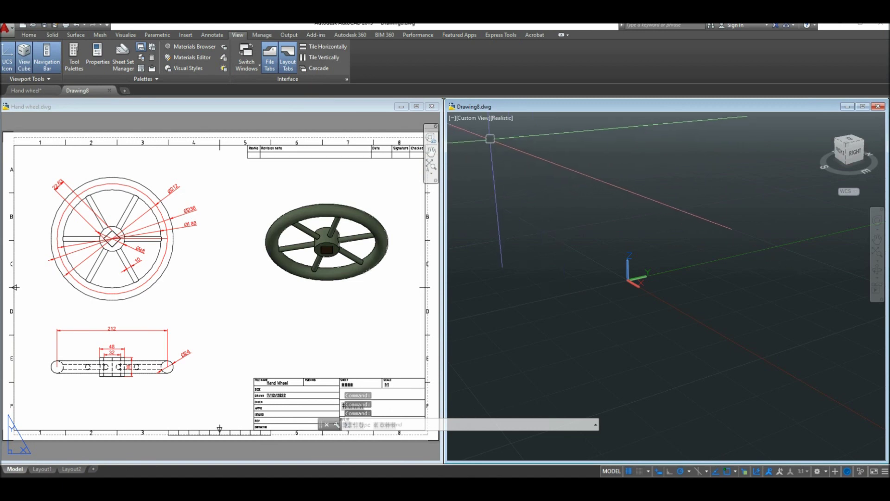
Switch the new drawing to parallel projection and the Top view
left_click(881, 179)
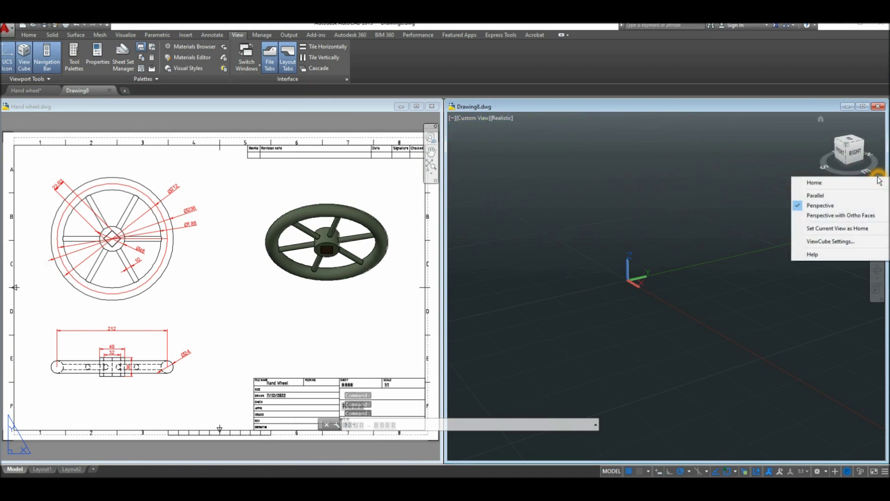
left_click(837, 196)
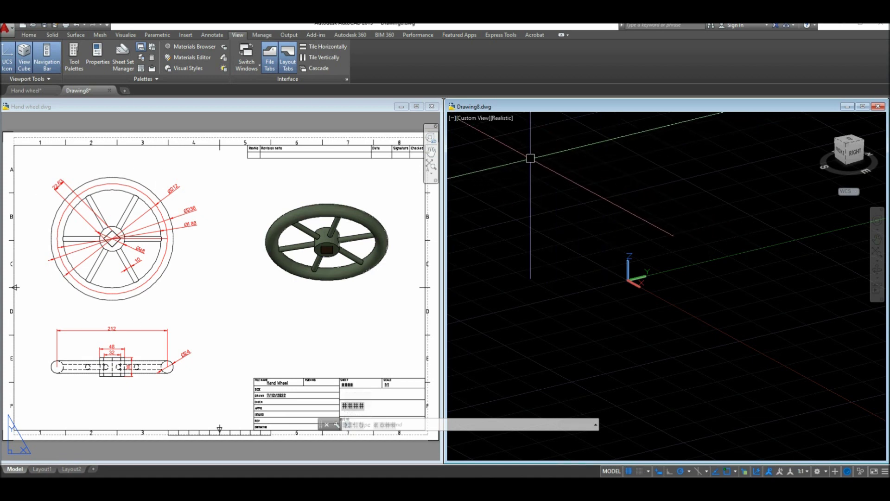
left_click(482, 122)
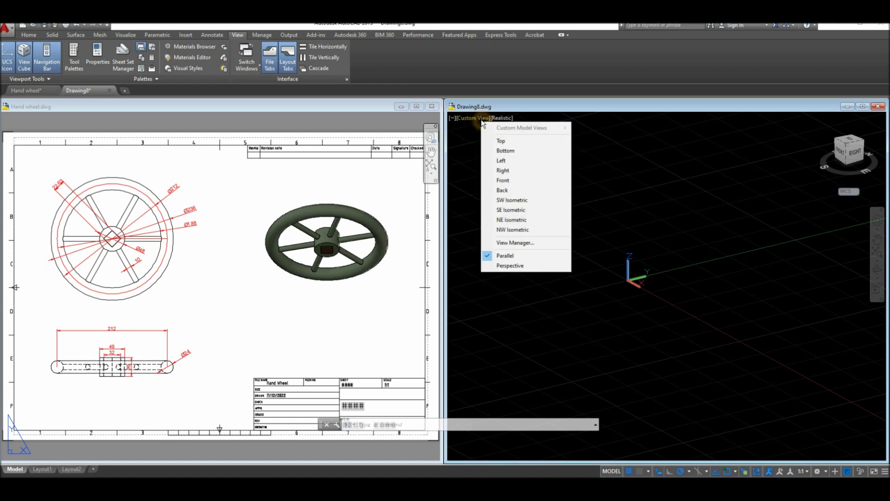
left_click(501, 139)
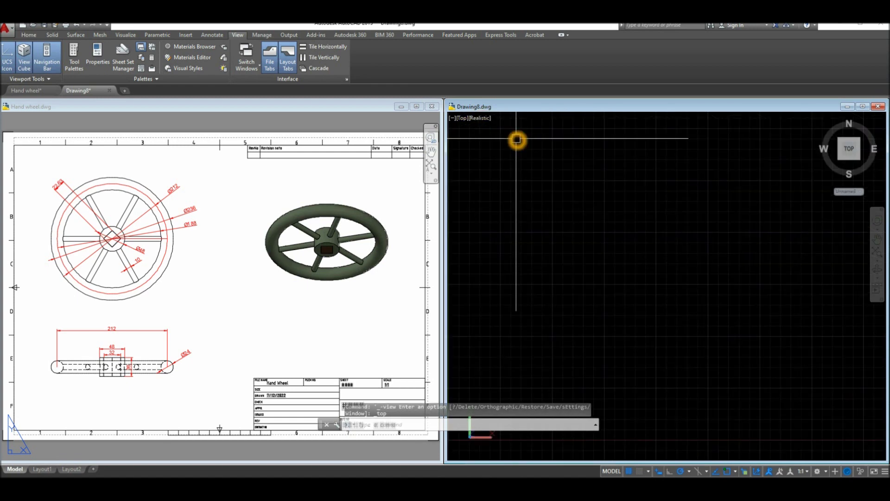
Draw a circle of diameter 236 in the new drawing for the wheel's outer rim
left_click(26, 39)
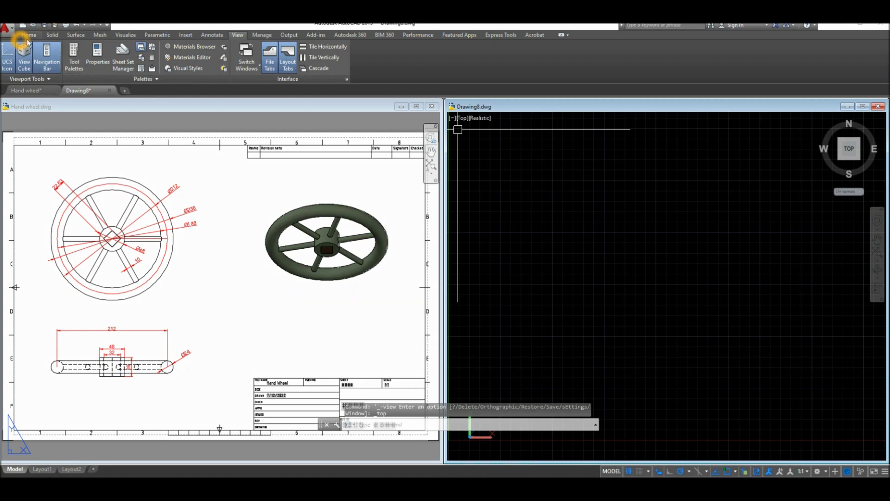
left_click(598, 297)
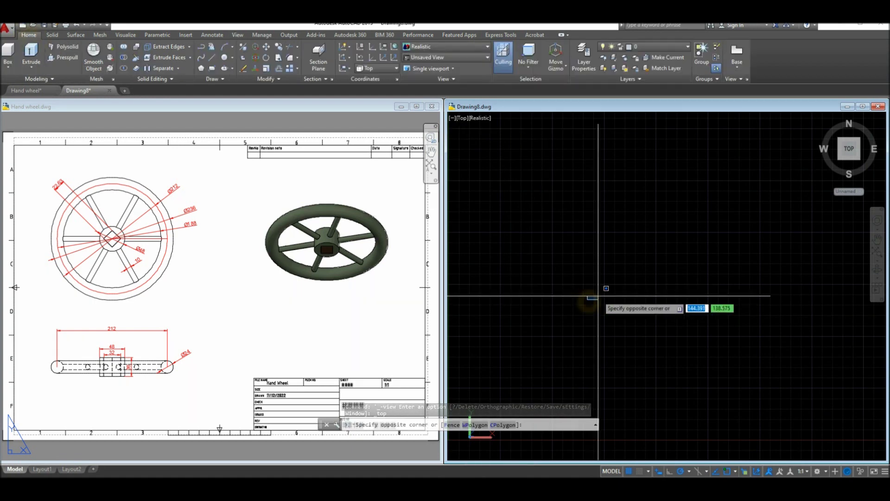
key("Escape")
type("c")
key("Return")
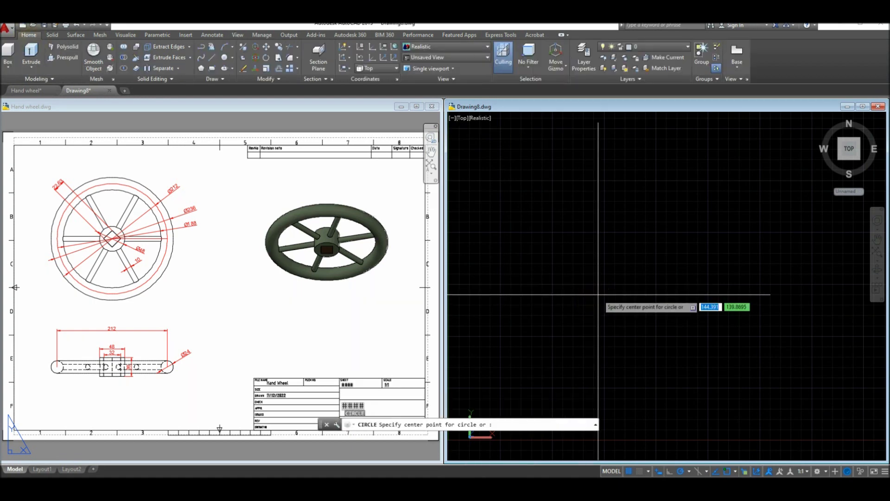
left_click(625, 257)
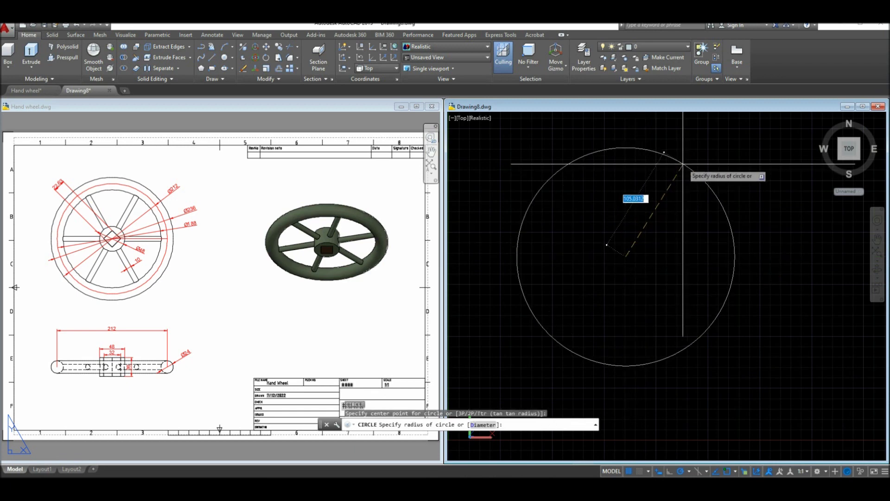
type("d")
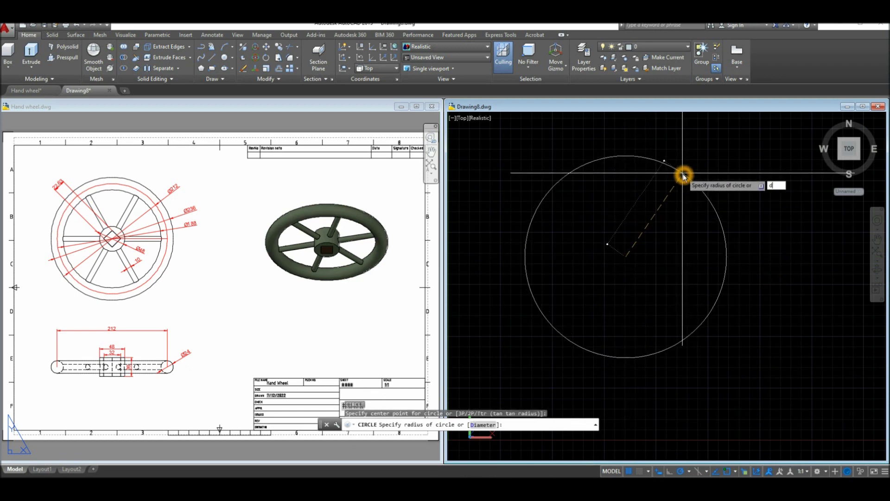
key("Return")
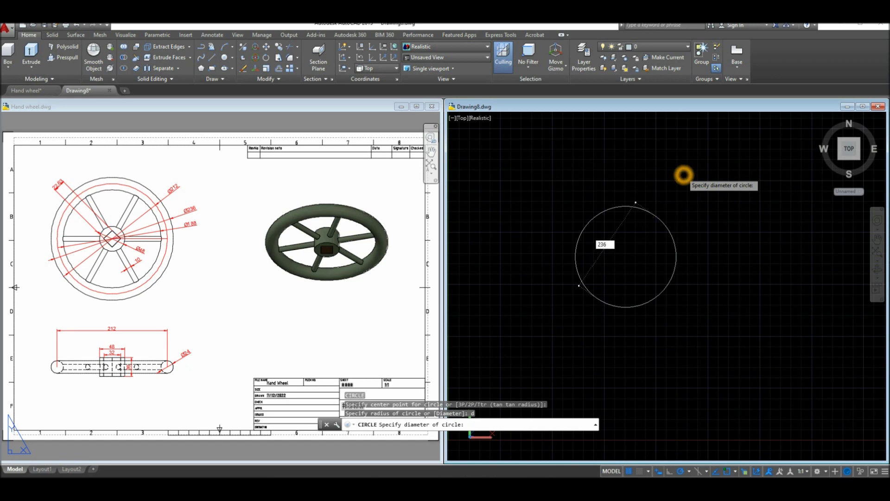
key("Return")
Check the rim diameters in the Hand wheel drawing and draw a circle of diameter 212 concentric with the outer rim circle
left_click(203, 294)
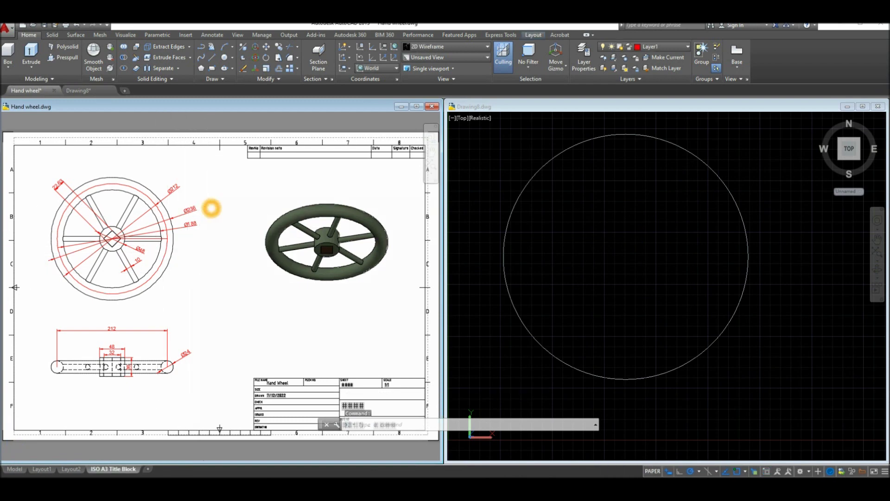
scroll(211, 208, "up", 3)
left_click(179, 209)
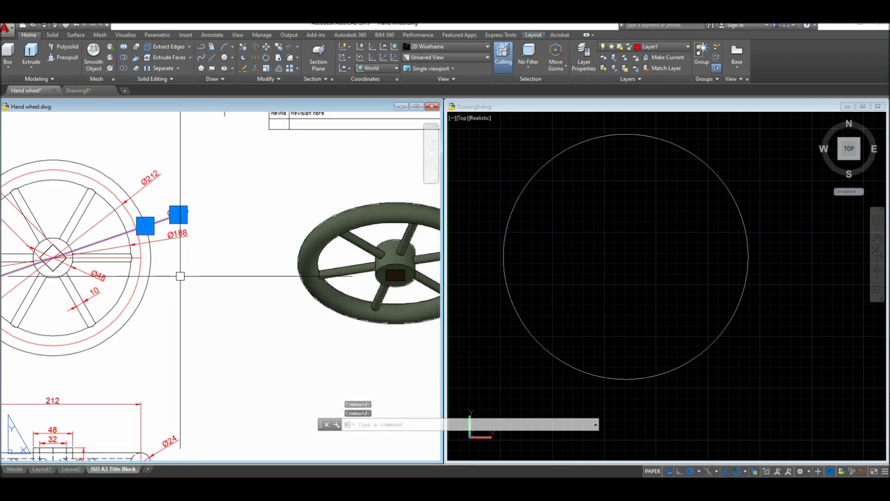
key("Escape")
middle_click_drag(159, 278, 252, 283)
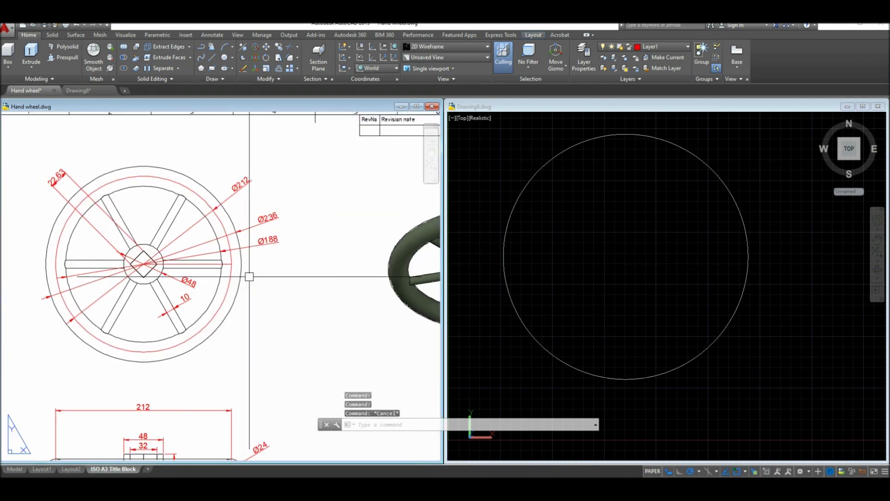
left_click(244, 186)
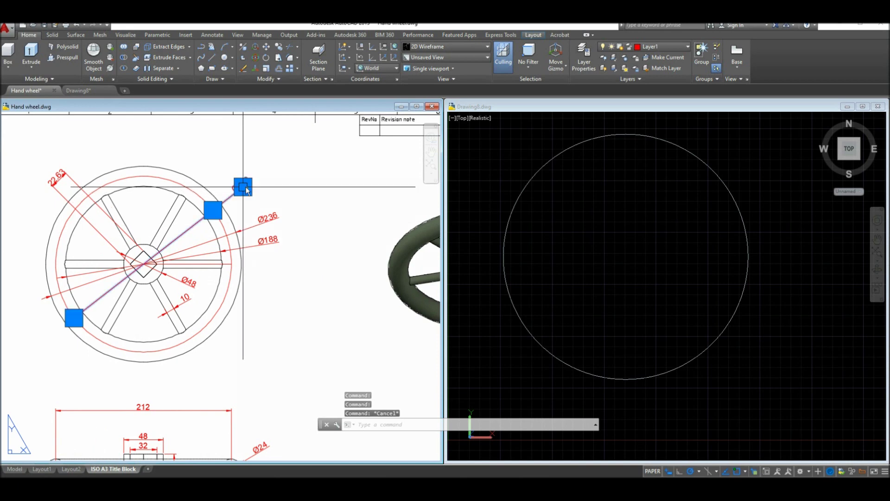
left_click(588, 233)
right_click(592, 234)
left_click(621, 243)
left_click(621, 243)
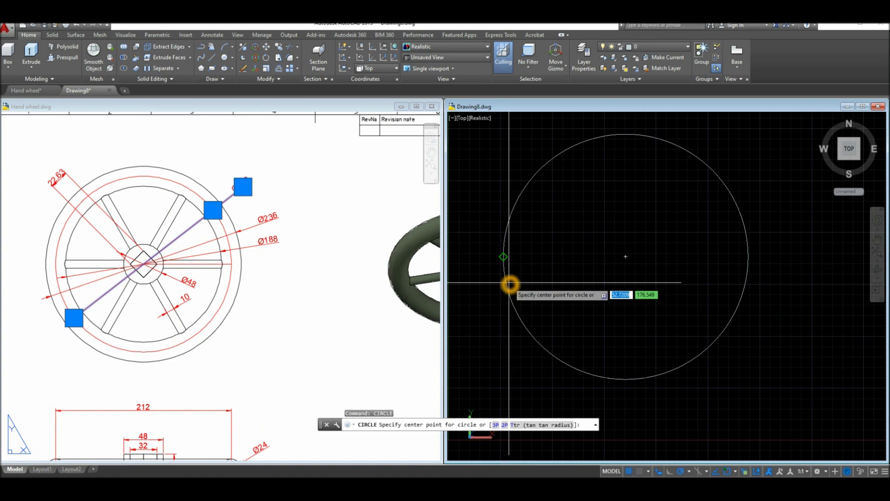
left_click(626, 256)
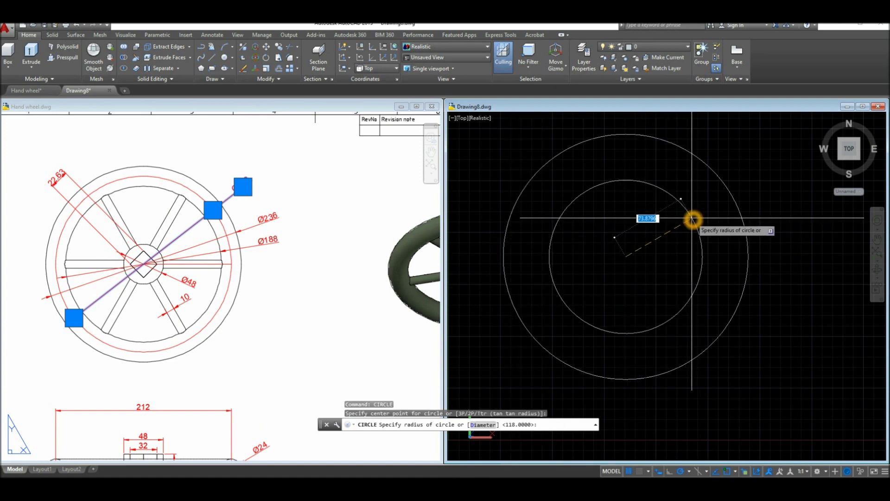
type("d")
key("Return")
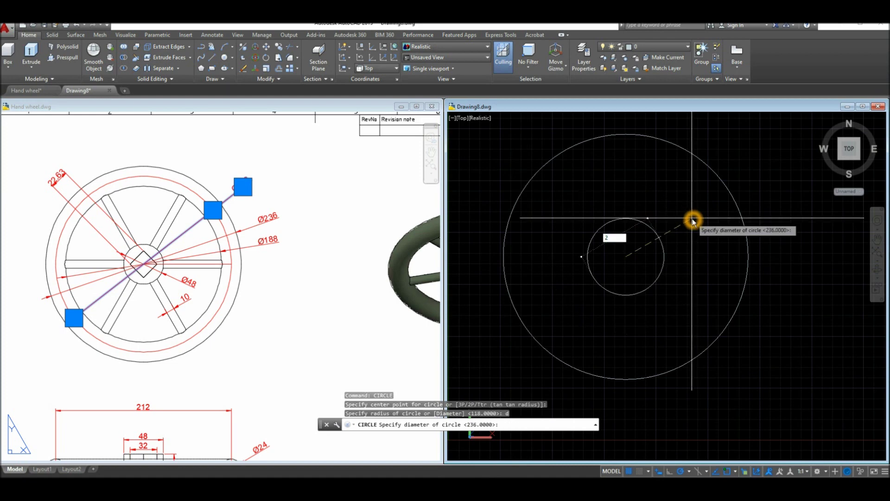
key("Return")
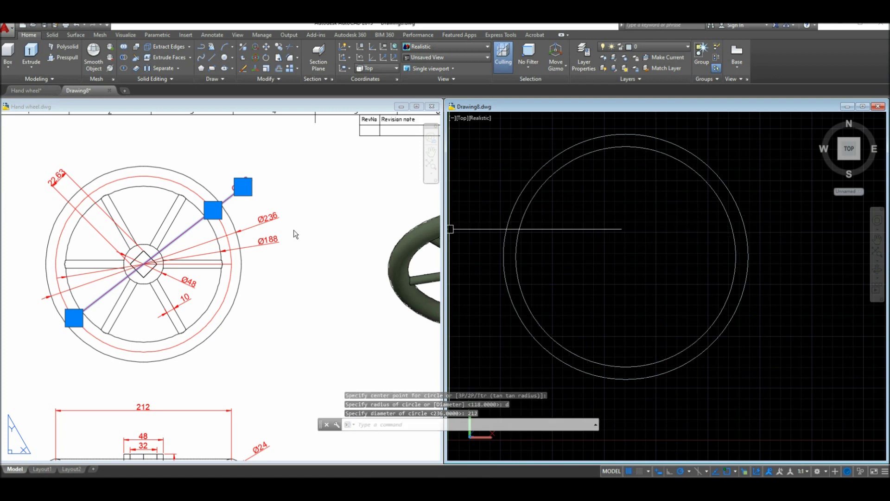
Clear the dimension selection in the Hand wheel drawing and add a concentric circle of diameter 188 for the inner rim edge
left_click(308, 198)
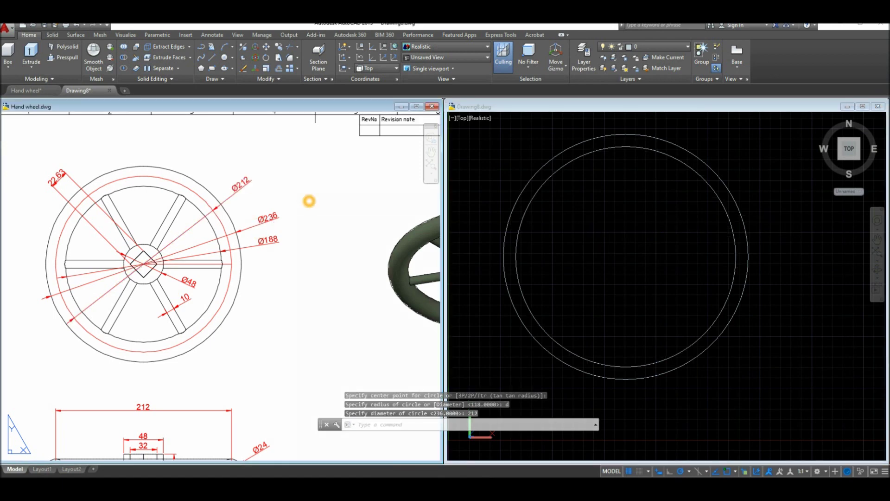
left_click(580, 240)
right_click(580, 240)
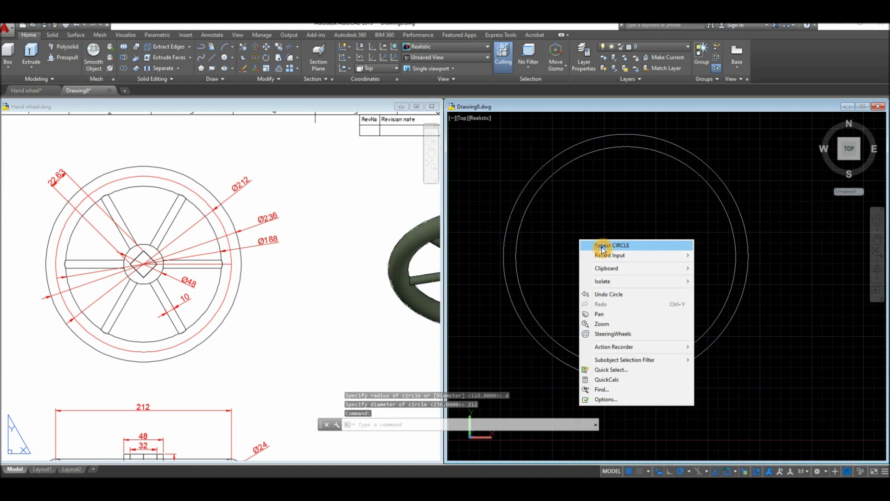
left_click(603, 246)
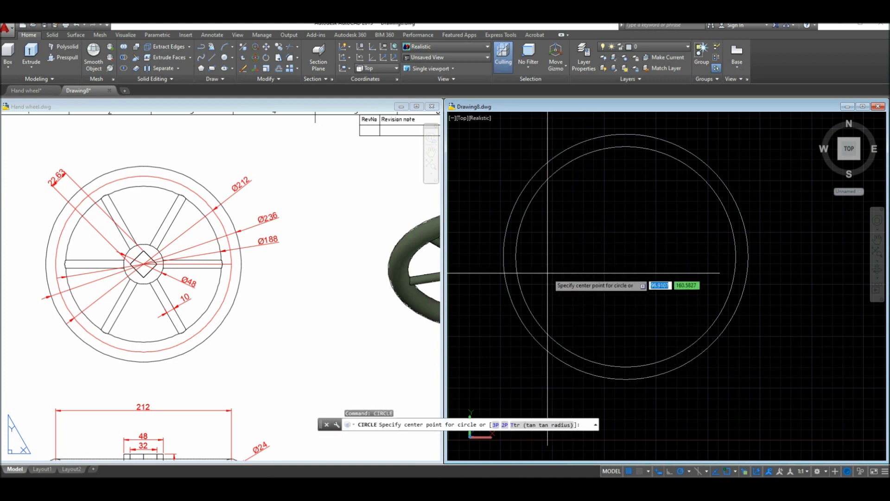
left_click(626, 256)
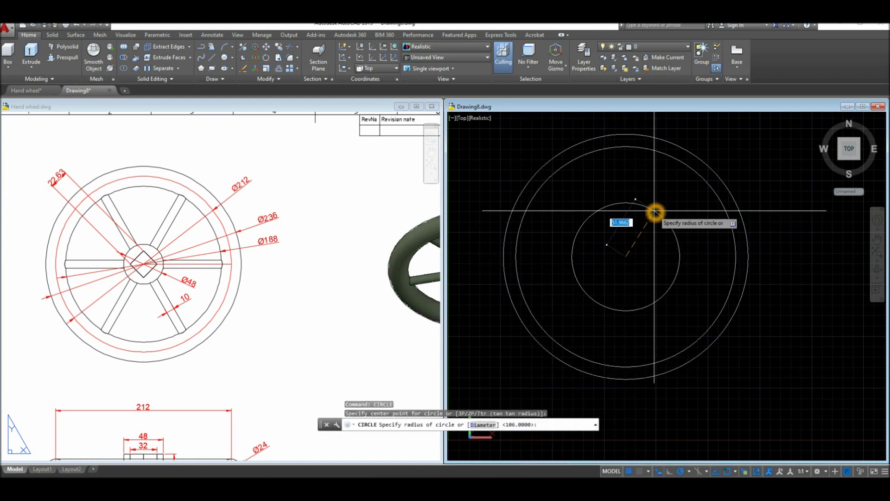
type("d")
key("Return")
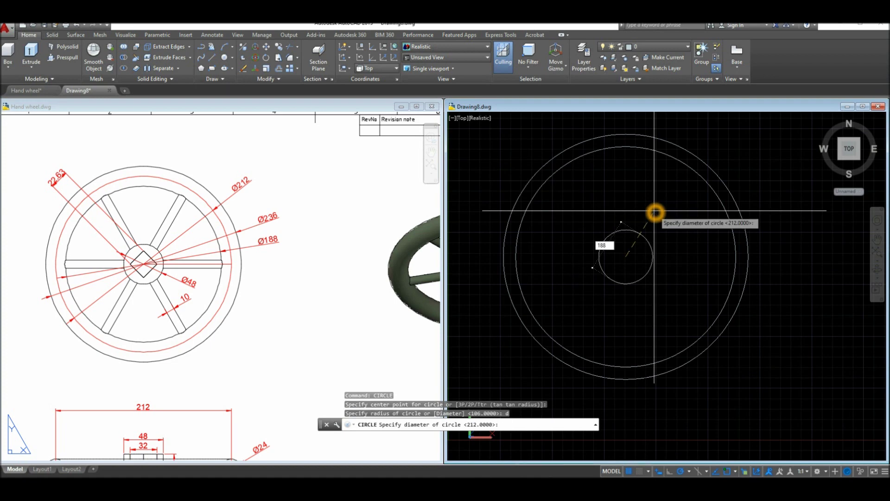
key("Return")
Draw a circle of diameter 48 concentric with the rim circles for the wheel's hub
right_click(626, 220)
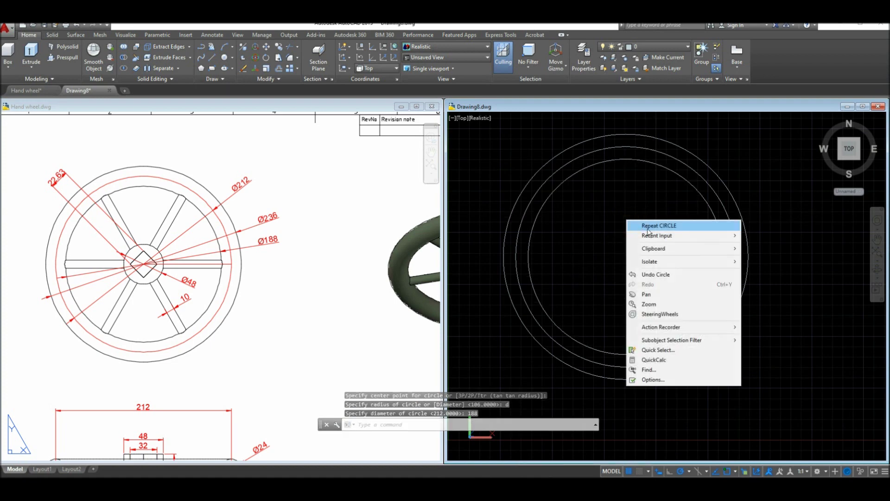
left_click(650, 225)
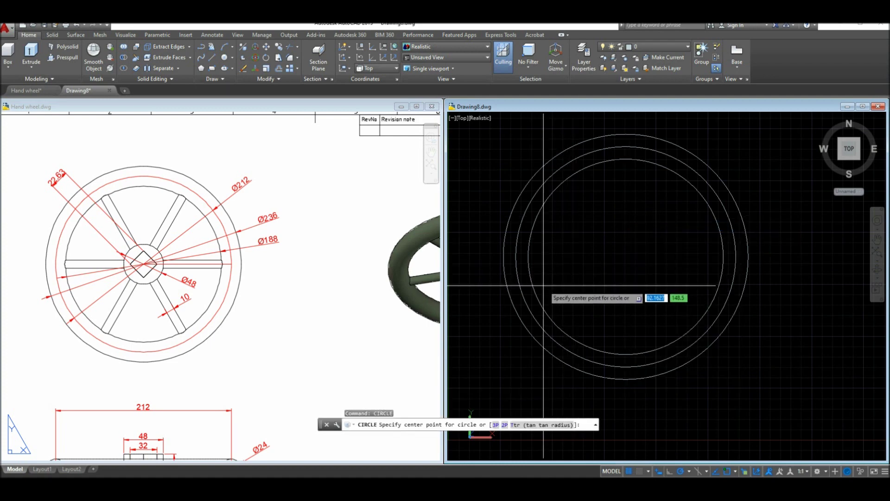
left_click(626, 256)
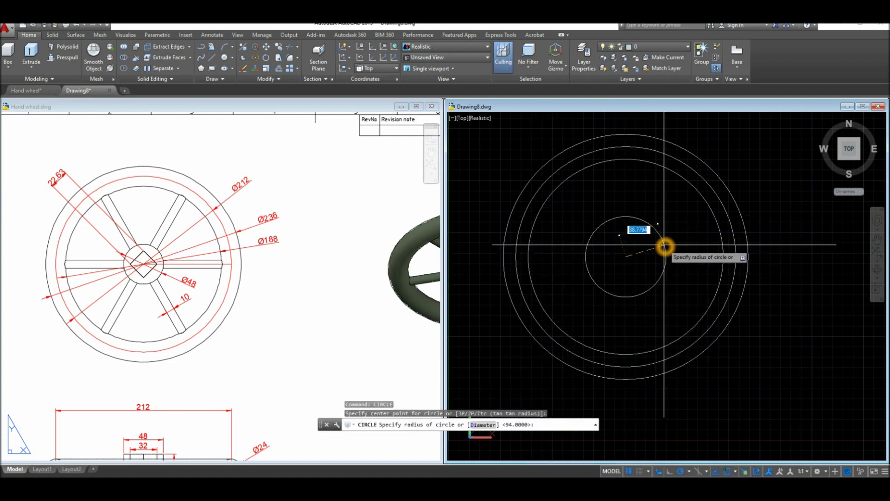
type("d")
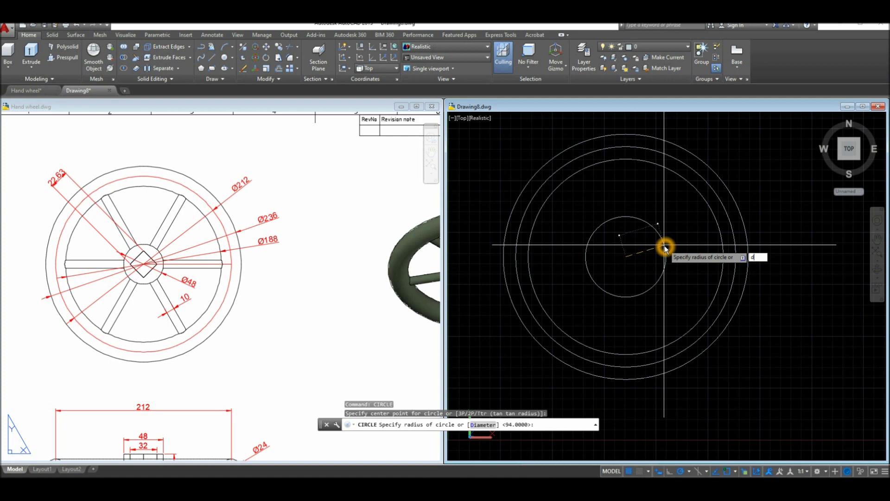
key("Return")
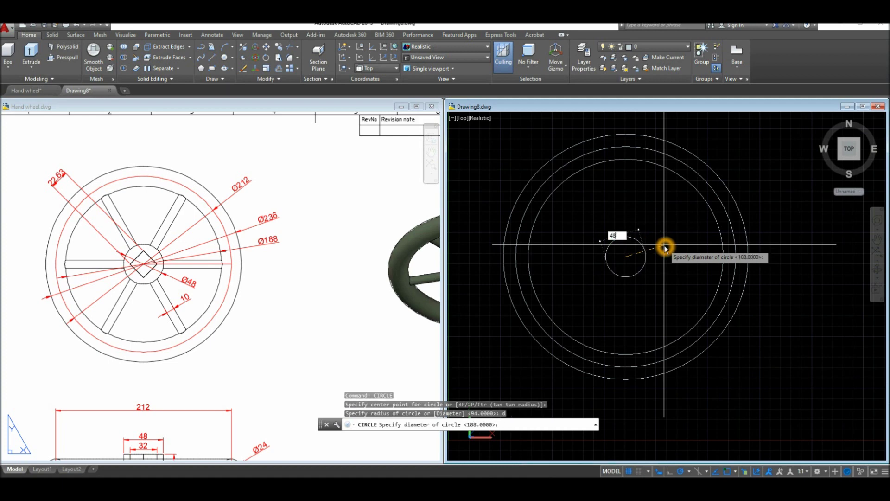
key("Return")
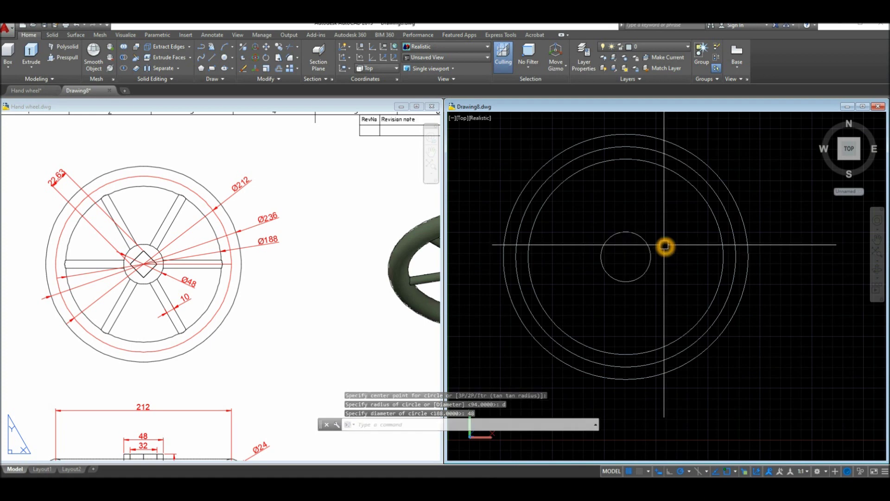
Draw a horizontal line from the wheel's centre to the right quadrant of the 212 diameter circle
type("l")
key("Return")
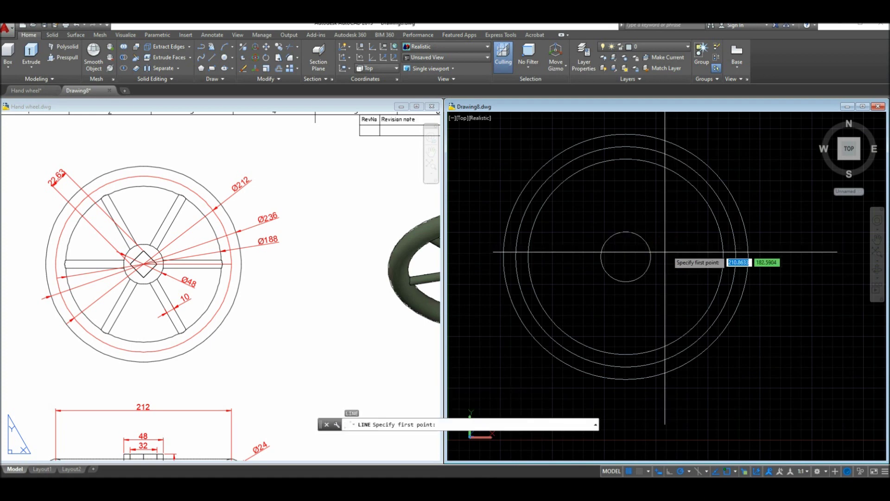
left_click(626, 257)
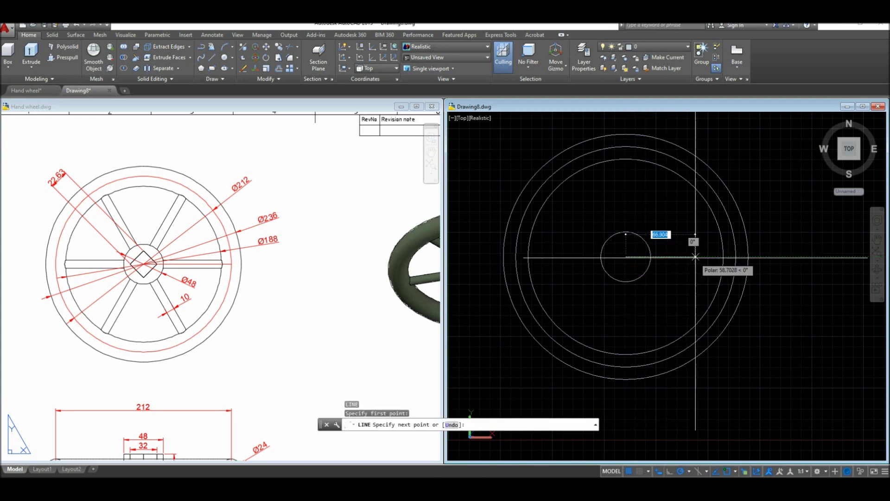
left_click(735, 257)
right_click(671, 264)
left_click(686, 273)
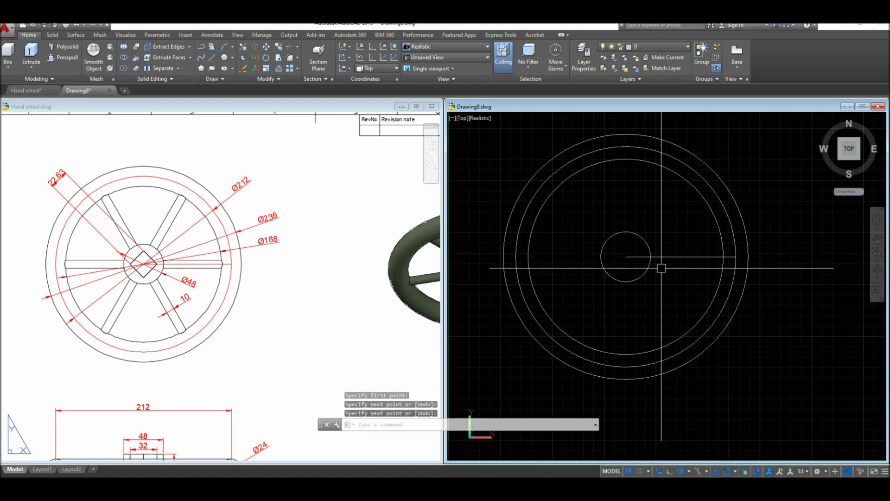
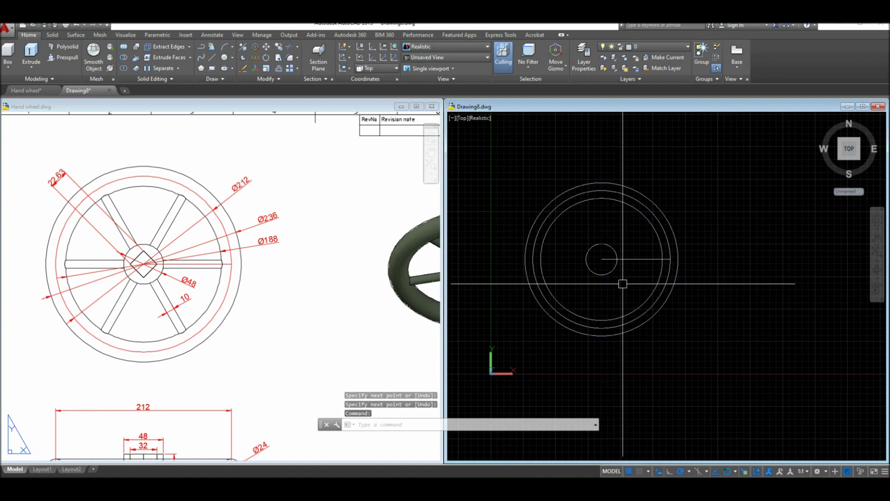
Check the diameter dimension of the rim's round section in the side view of the Hand wheel drawing
left_click(268, 366)
mouse_move(268, 363)
middle_mouse_down()
mouse_move(268, 314)
mouse_move(284, 282)
middle_mouse_up()
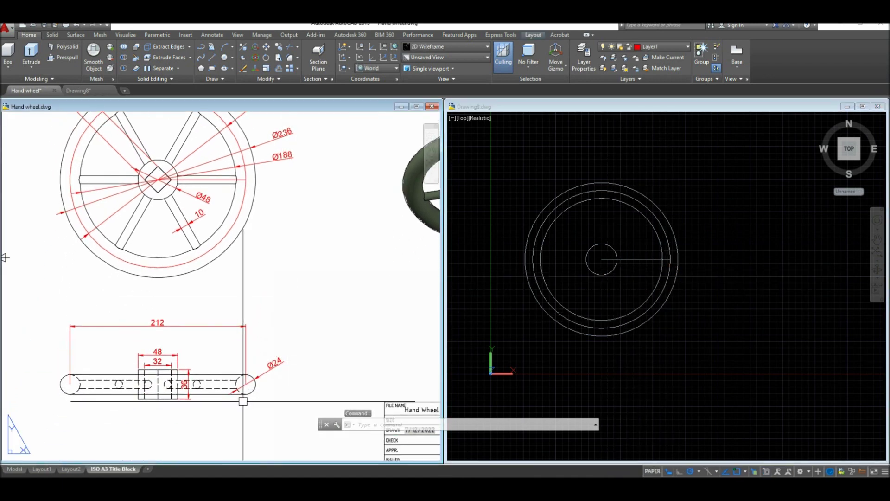
scroll(248, 397, "up", 2)
left_click(290, 351)
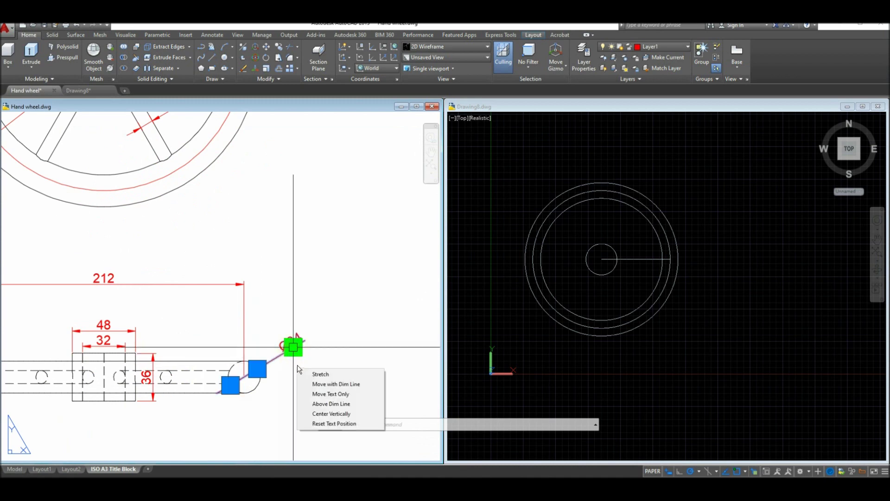
key("Escape")
scroll(295, 365, "down", 3)
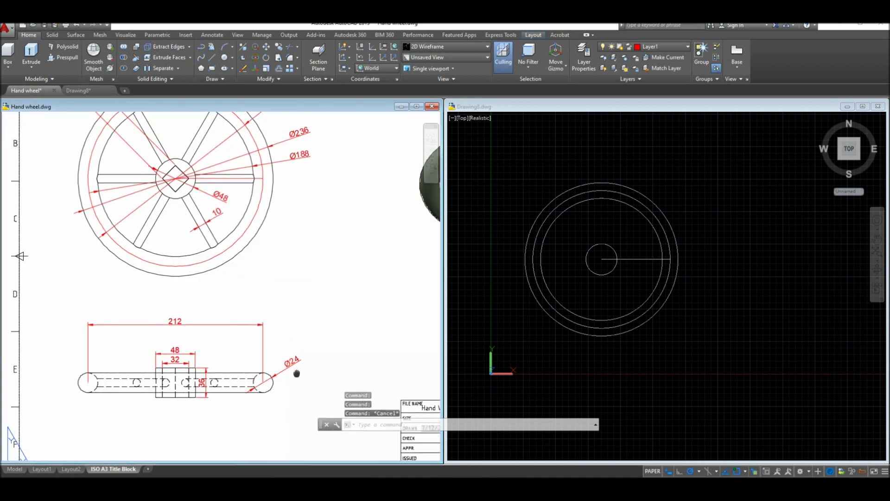
Draw the rim's section circle with radius 12 in the new drawing, centred on the upper quadrant of the 212 diameter circle
left_click(705, 278)
scroll(695, 269, "up", 3)
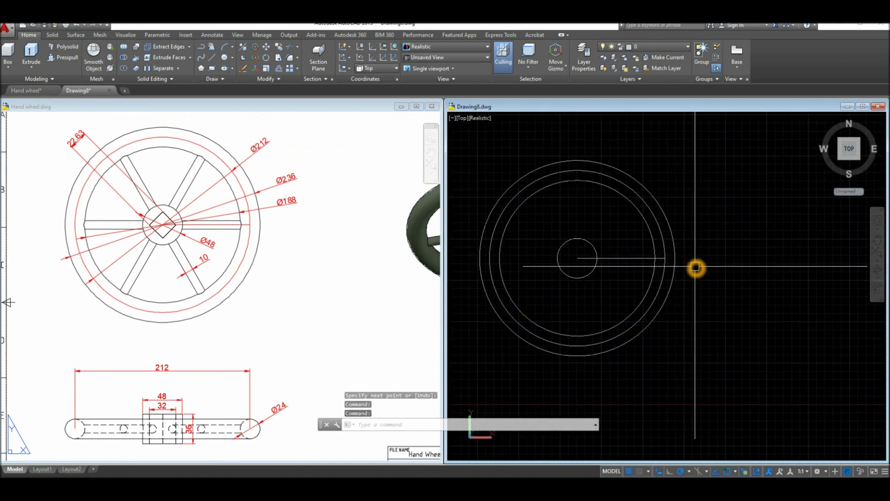
key("Return")
scroll(690, 256, "up", 3)
scroll(647, 259, "down", 4)
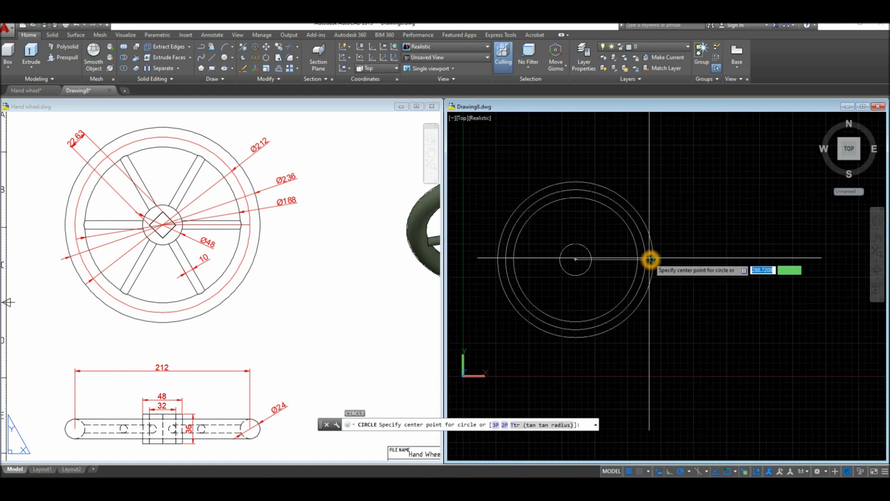
left_click(575, 259)
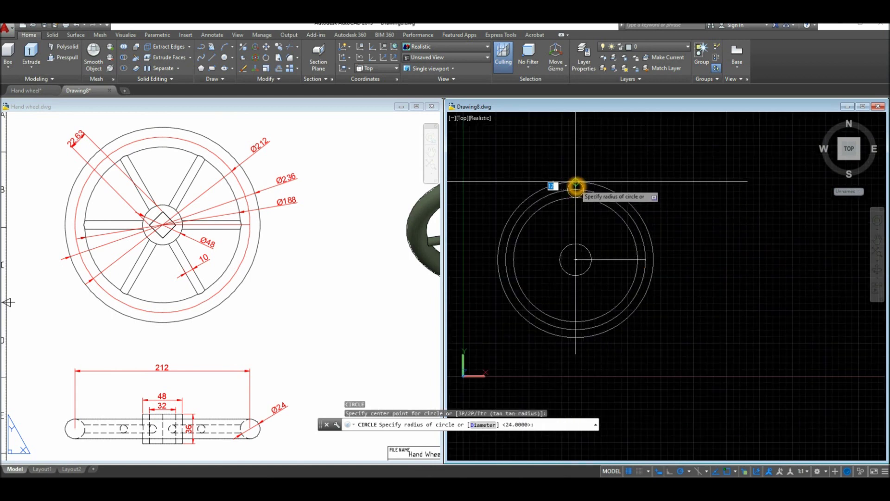
key("Return")
scroll(575, 188, "up", 3)
left_click(574, 187)
scroll(596, 244, "down", 4)
key("Escape")
middle_click_drag(590, 255, 573, 235)
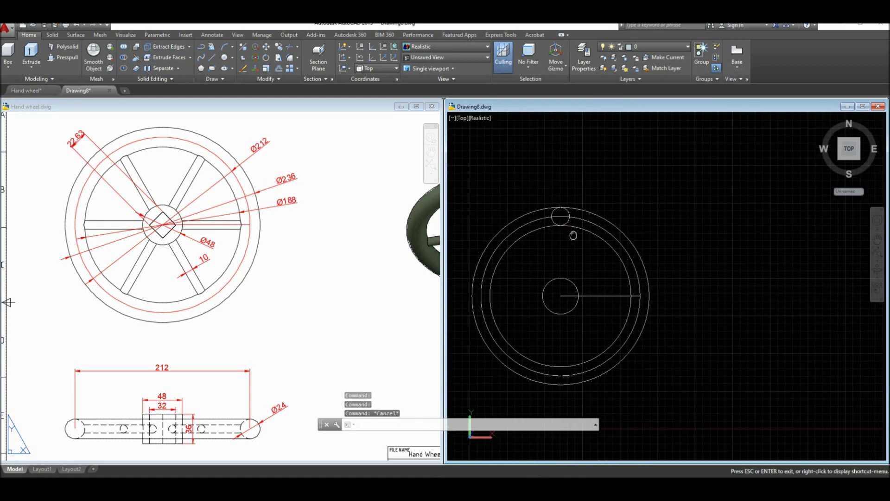
Move the small section circle off the rim to an empty spot above and to the right of the wheel
scroll(571, 215, "up", 2)
left_click(571, 214)
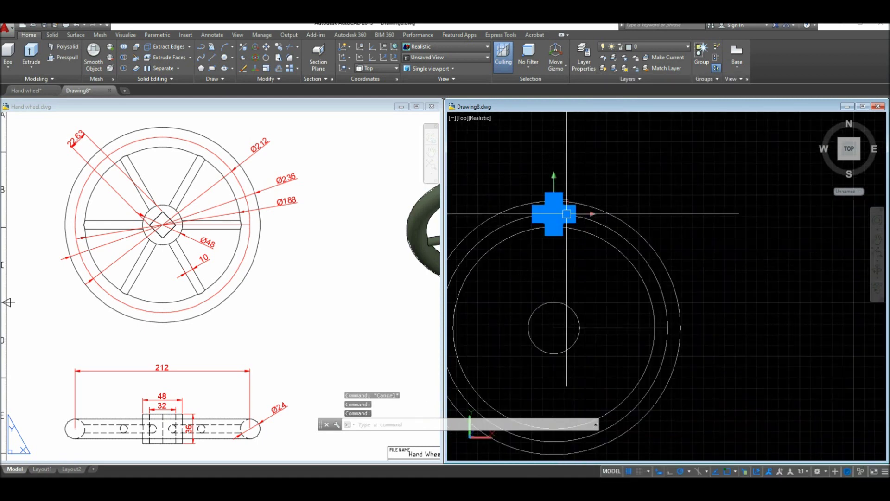
right_click(686, 180)
left_click(694, 244)
left_click(674, 221)
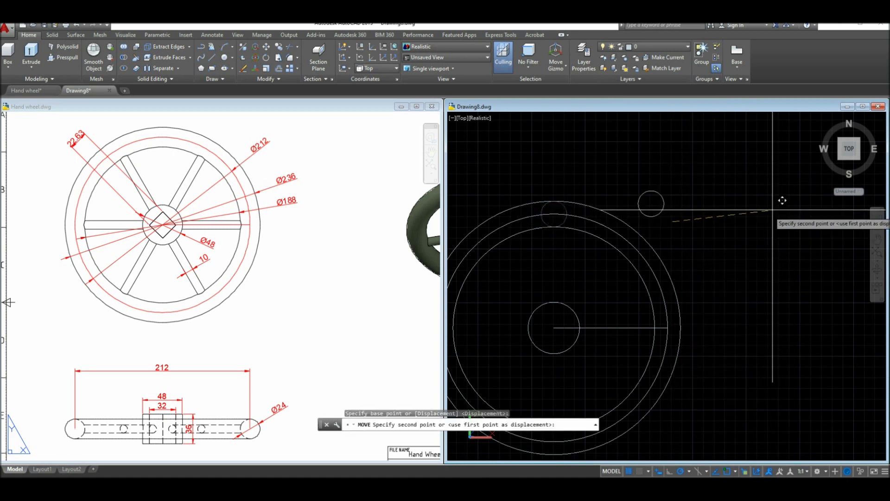
left_click(809, 194)
middle_click_drag(697, 240, 725, 204)
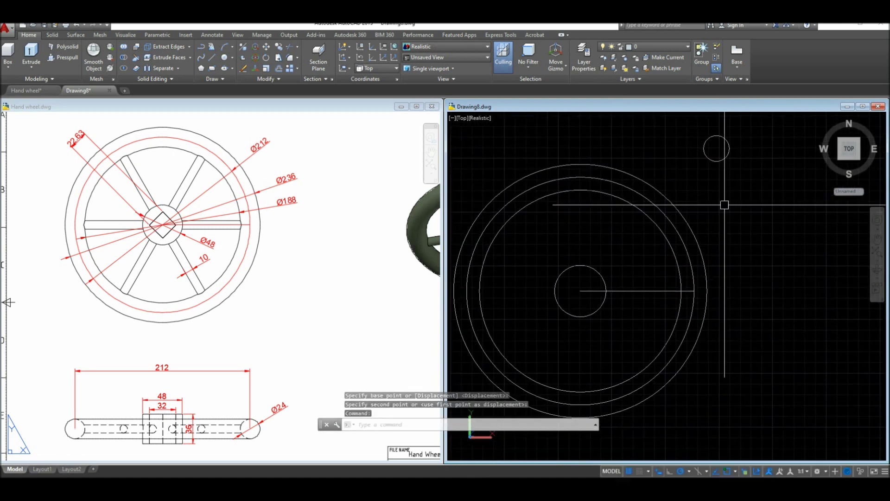
Sweep the small section circle along the 212 diameter circle to form the solid rim
left_click(719, 161)
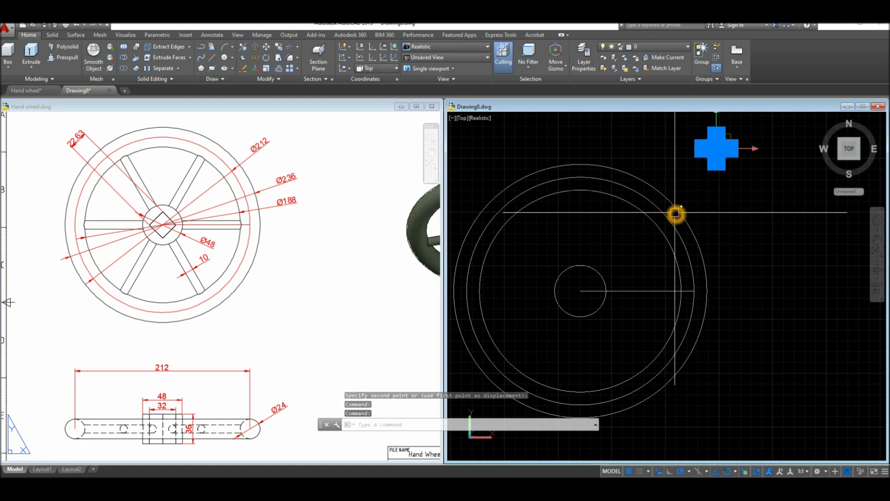
key("Escape")
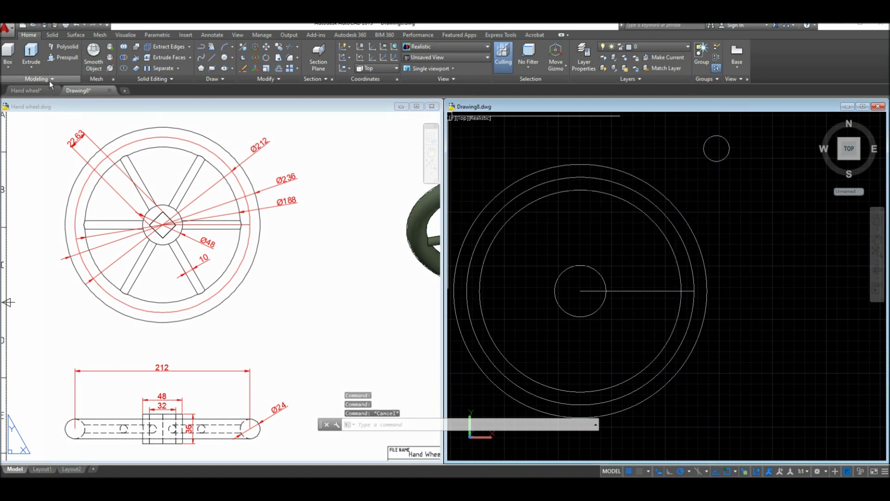
left_click(34, 71)
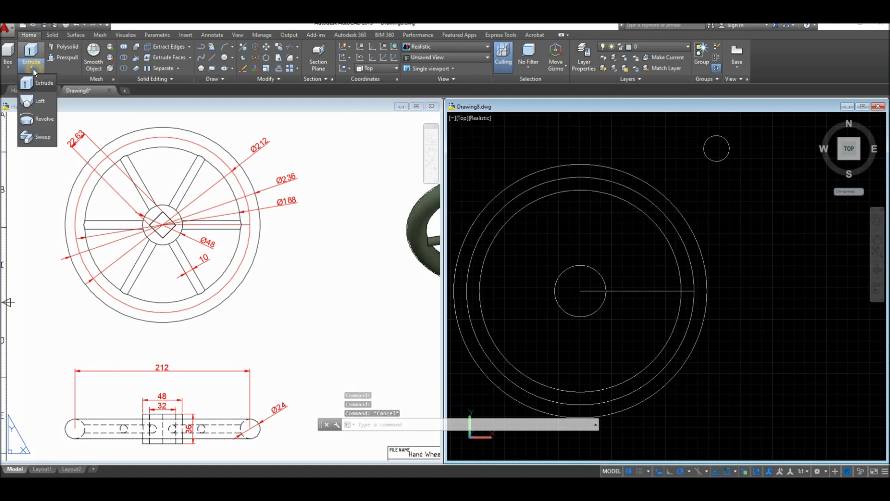
left_click(41, 138)
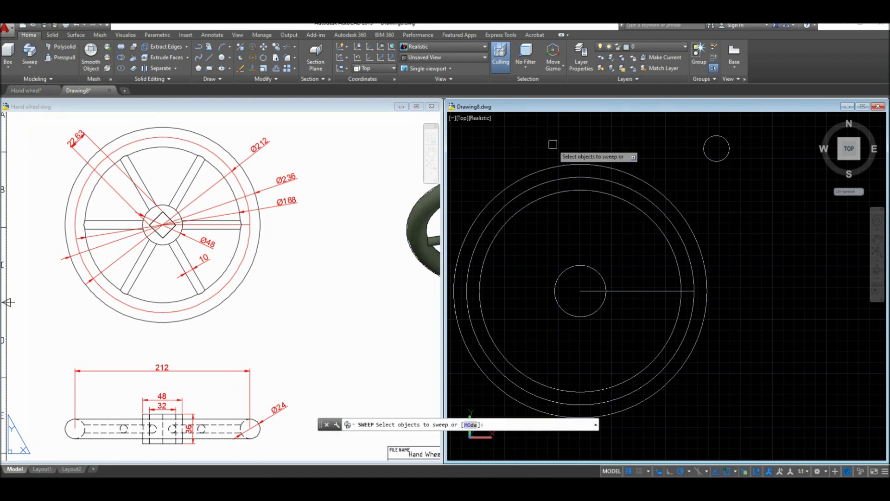
left_click(718, 161)
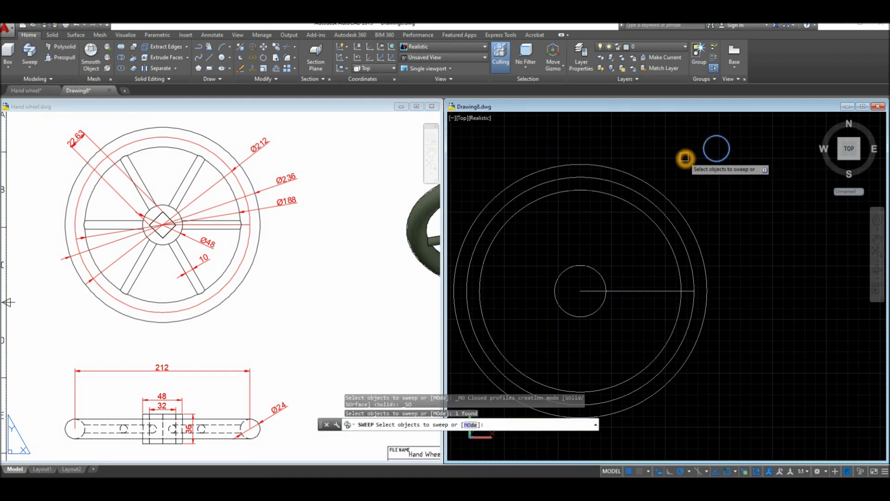
right_click(686, 160)
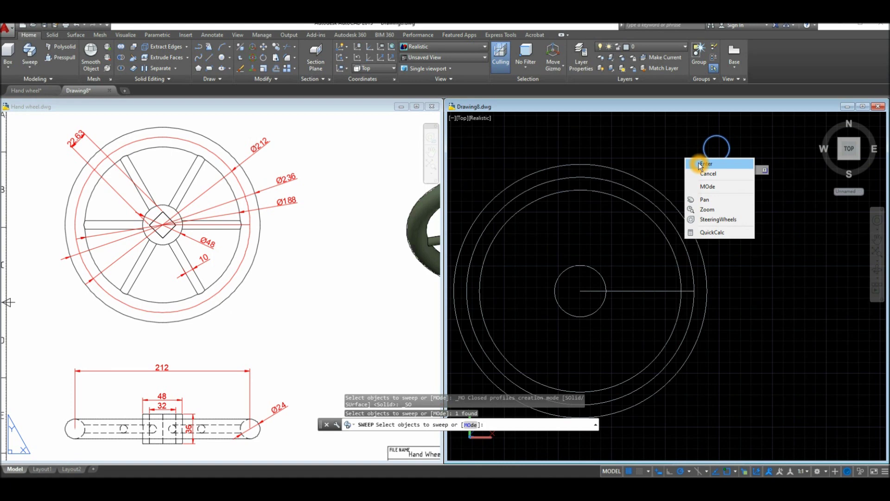
left_click(701, 164)
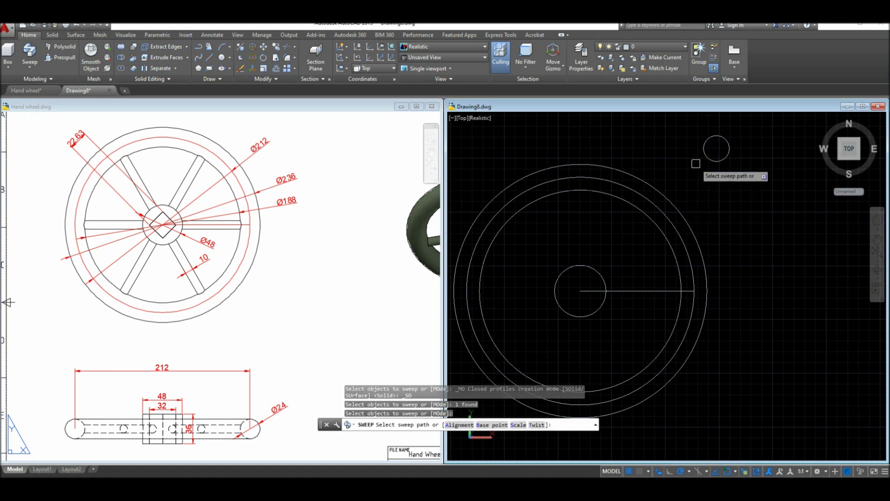
left_click(670, 222)
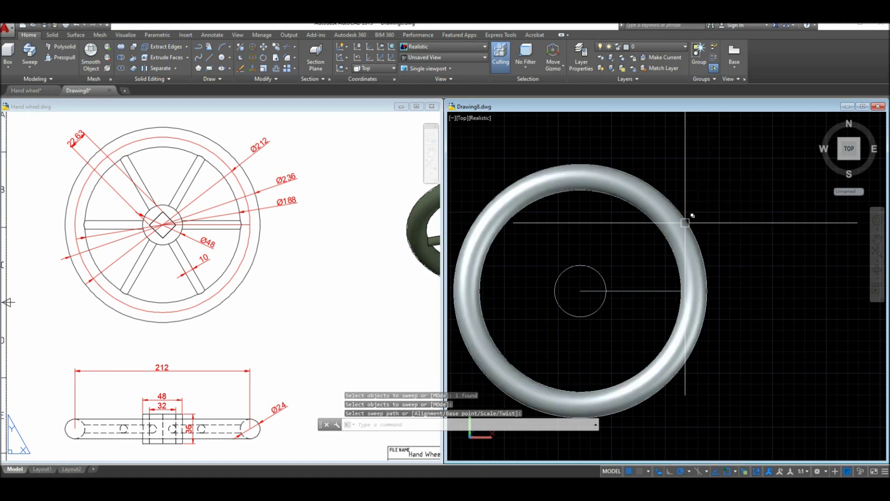
Examine the wheel's 3D view, side view and spoke thickness dimension in the Hand wheel drawing
middle_click_drag(637, 304, 636, 284)
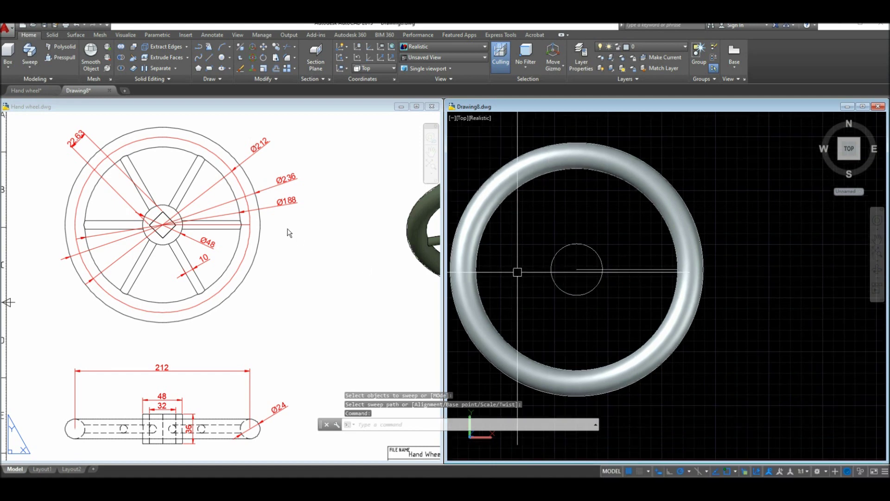
left_click(240, 224)
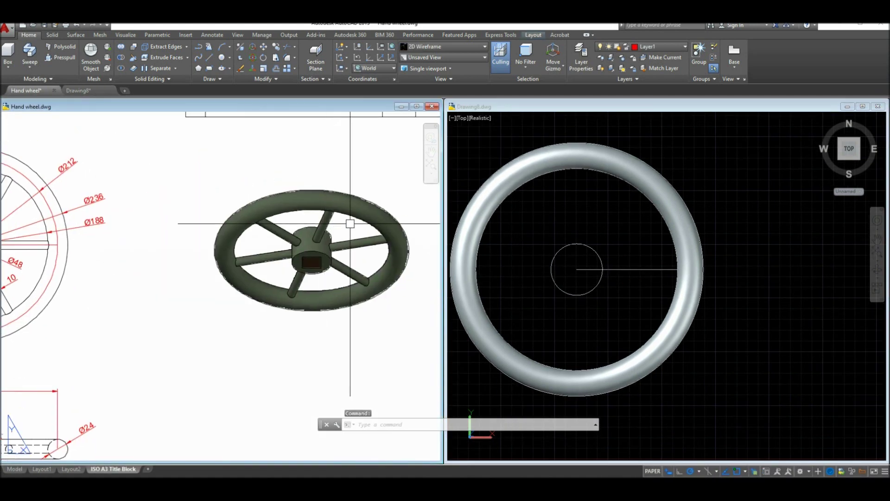
scroll(353, 244, "down", 3)
scroll(186, 295, "up", 6)
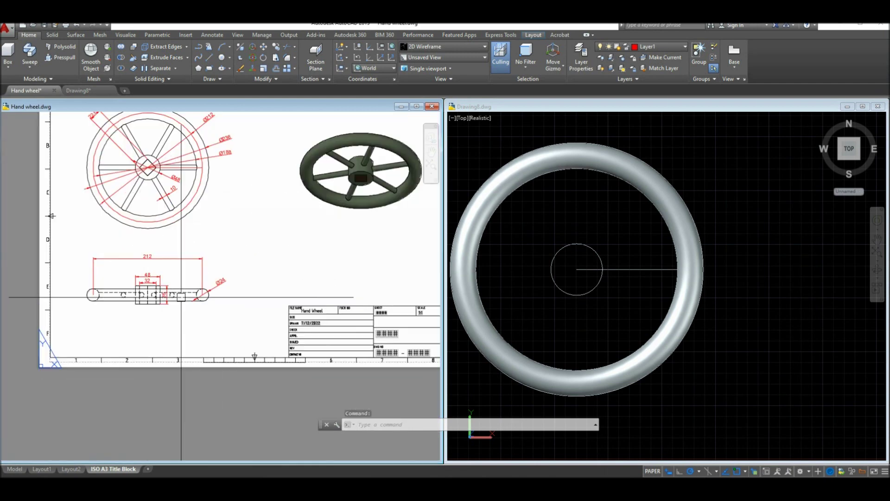
middle_click_drag(162, 297, 162, 336)
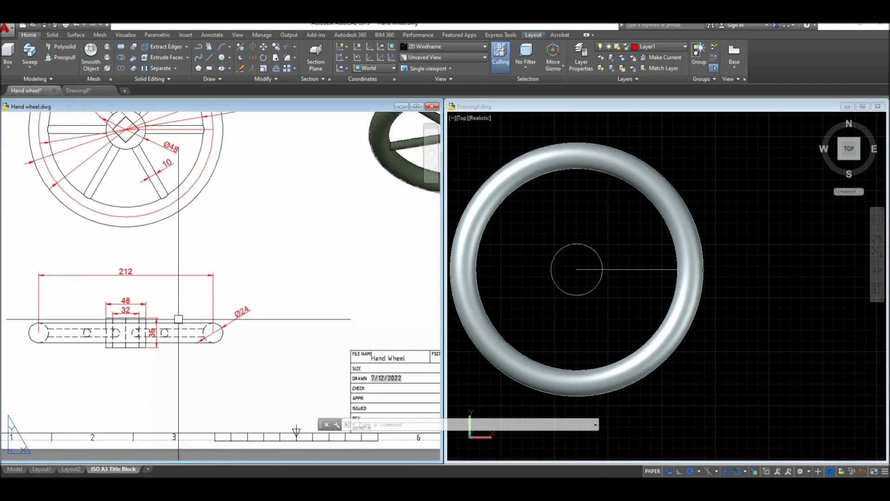
left_click(168, 171)
mouse_move(167, 162)
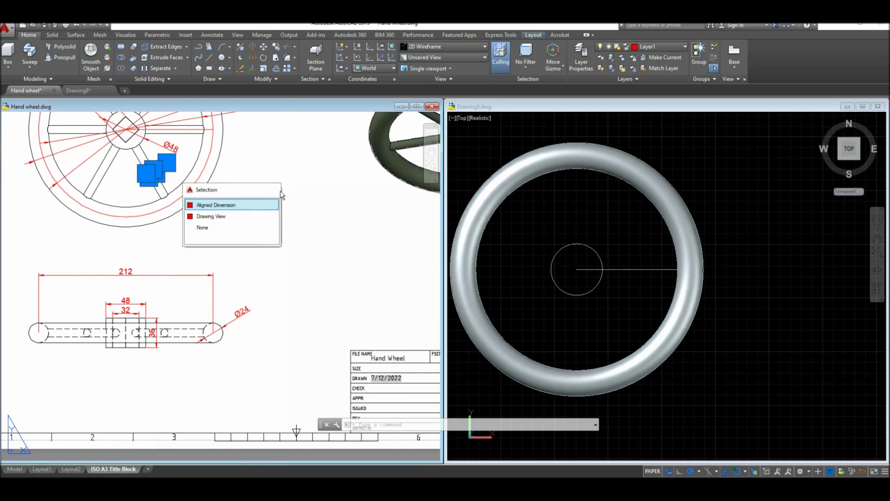
key("Escape")
Draw the spoke's section circle with diameter 10 in an empty spot to the right of the wheel
left_click(614, 291)
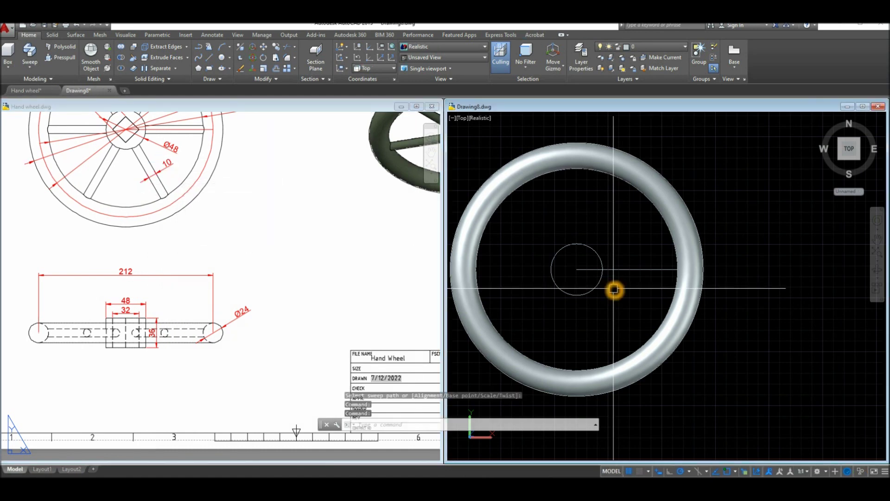
key("Return")
scroll(628, 292, "down", 3)
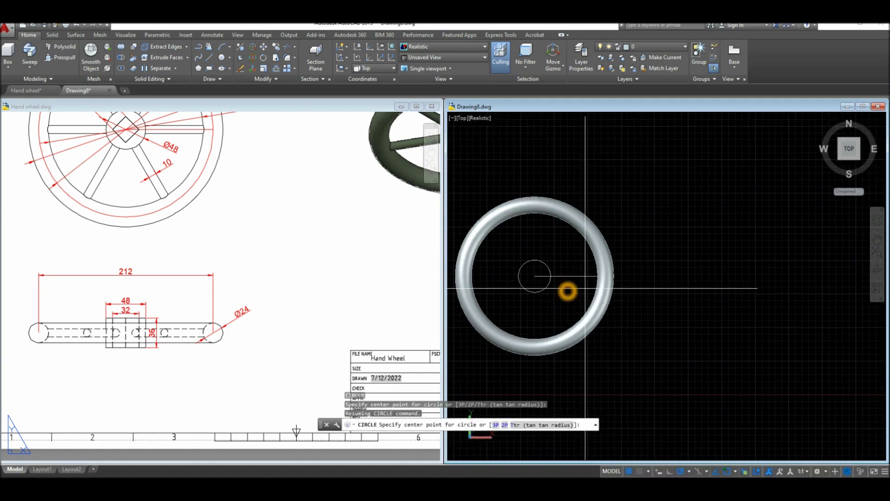
left_click(639, 291)
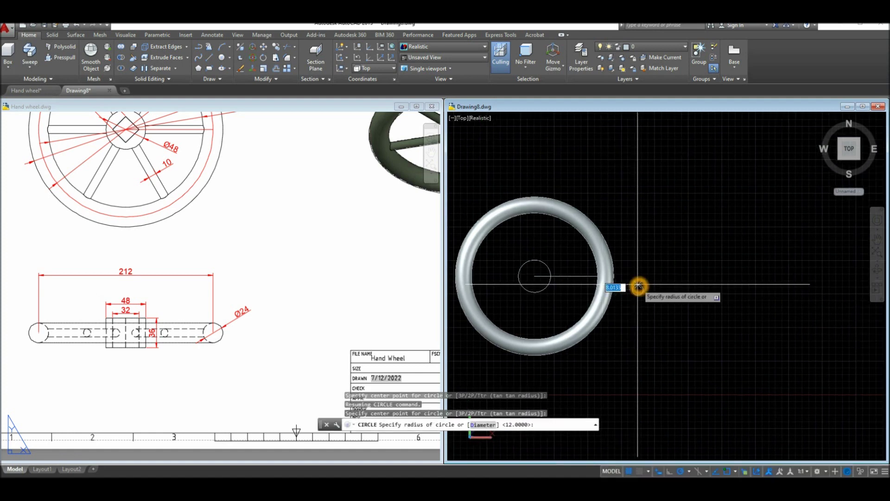
type("d")
key("Return")
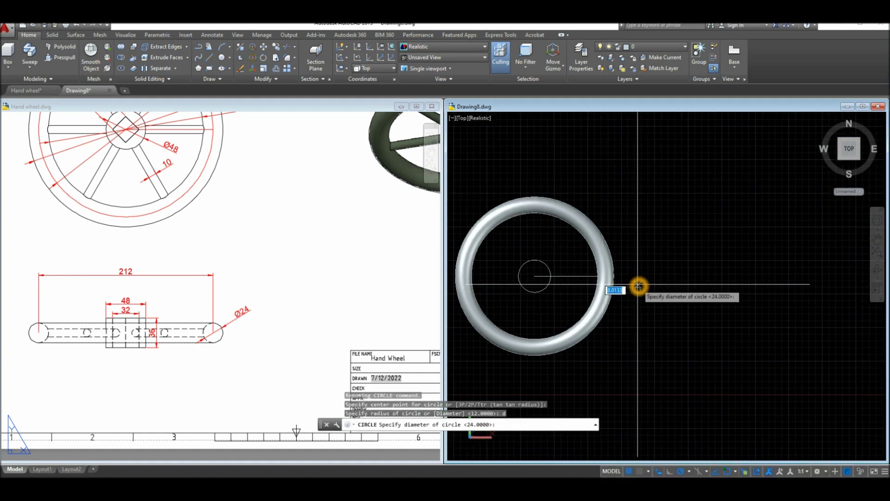
key("Return")
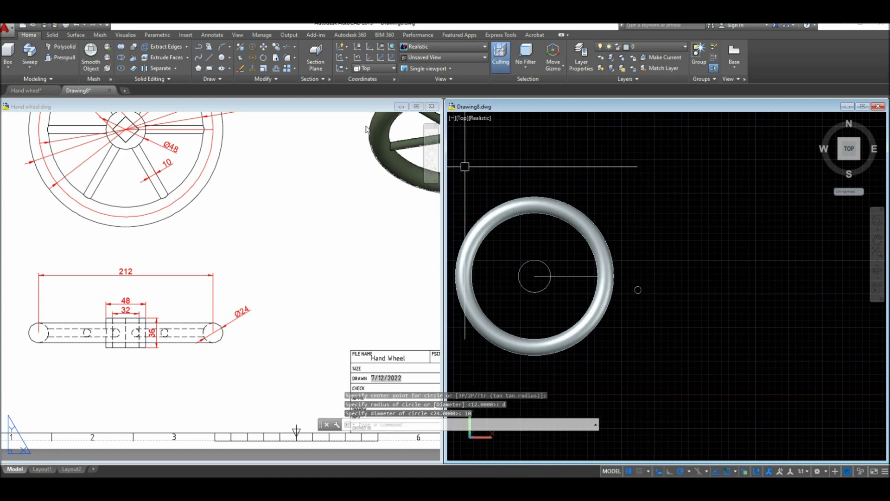
Sweep the 10 diameter circle along the horizontal line from the wheel's centre to form one solid spoke
left_click(29, 53)
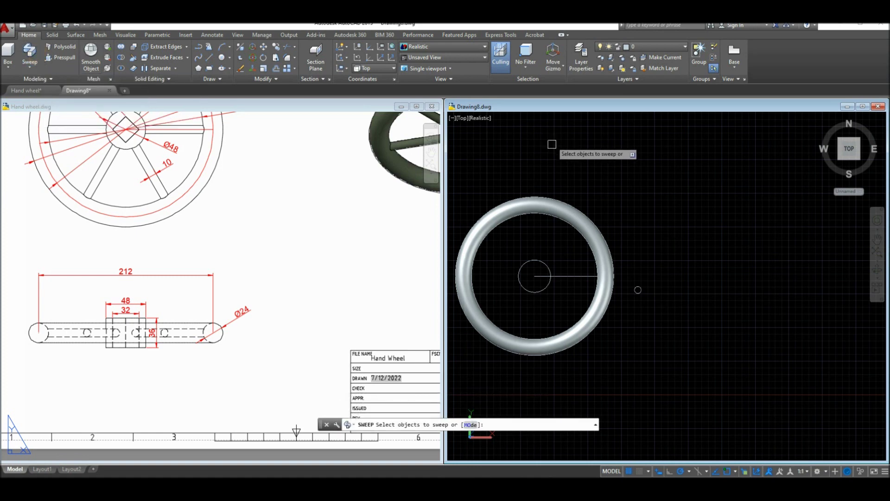
scroll(614, 294, "up", 2)
middle_click_drag(613, 295, 697, 283)
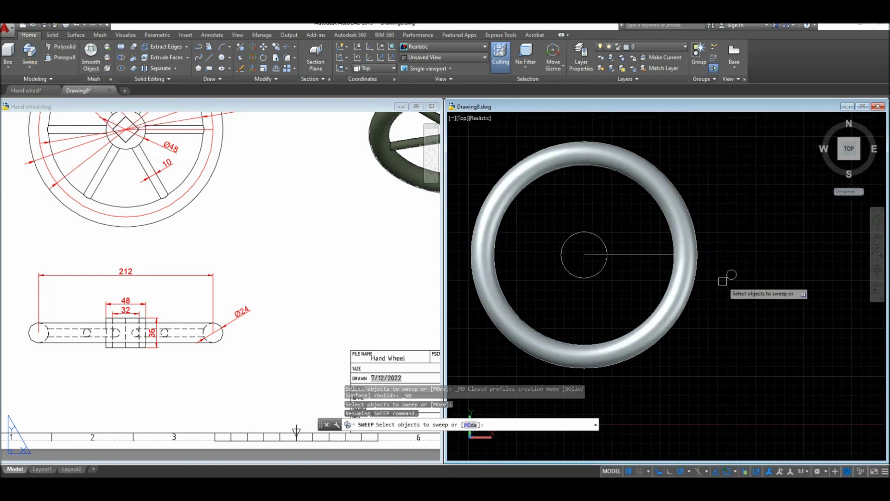
left_click(726, 280)
left_click(697, 224)
right_click(706, 229)
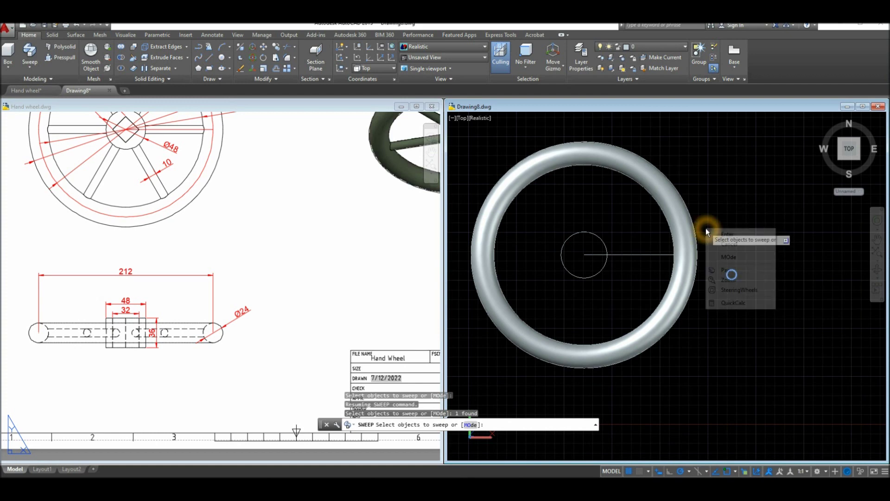
left_click(724, 235)
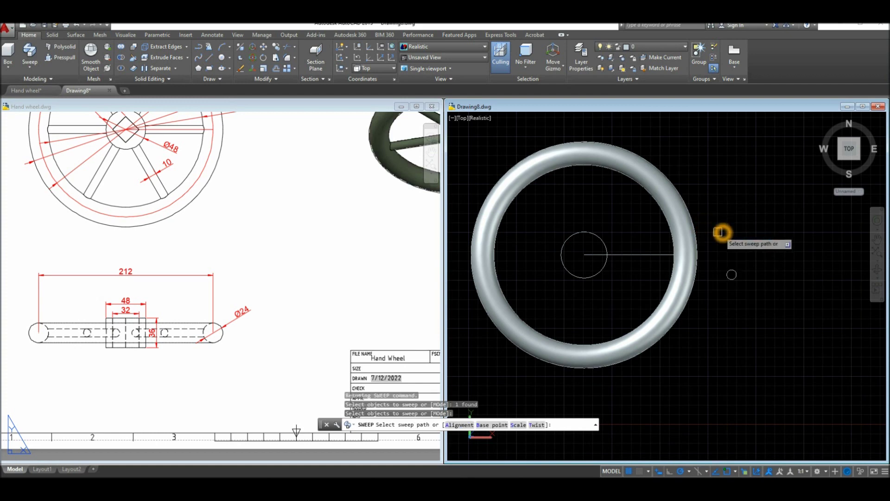
left_click(645, 254)
left_click(598, 254)
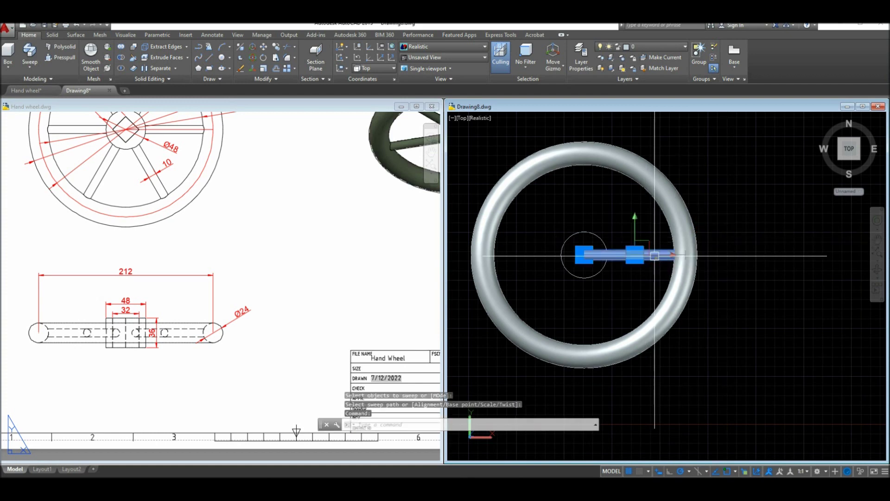
key("Escape")
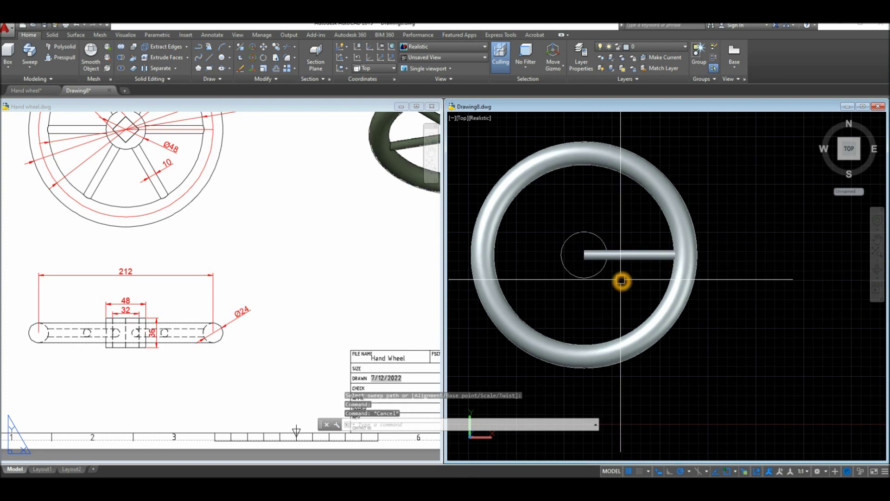
Create a polar array of the spoke around the centre of the hub circle
left_click(658, 472)
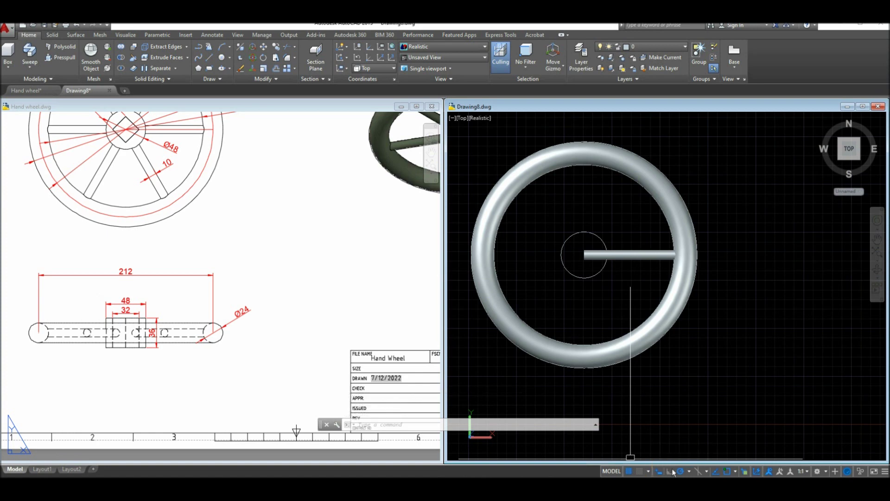
left_click(726, 472)
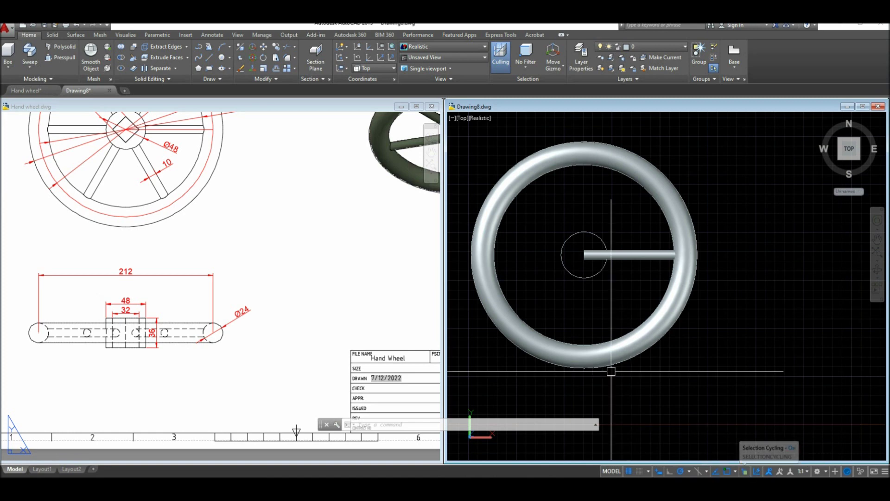
left_click(592, 315)
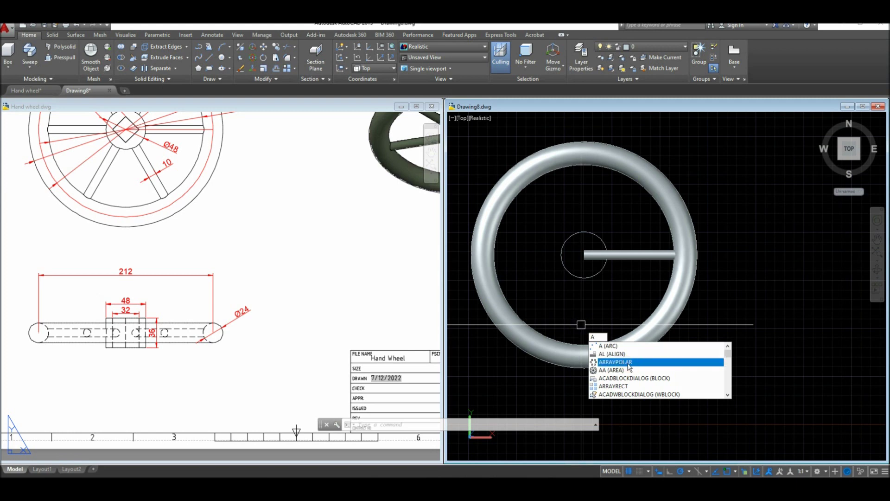
left_click(633, 363)
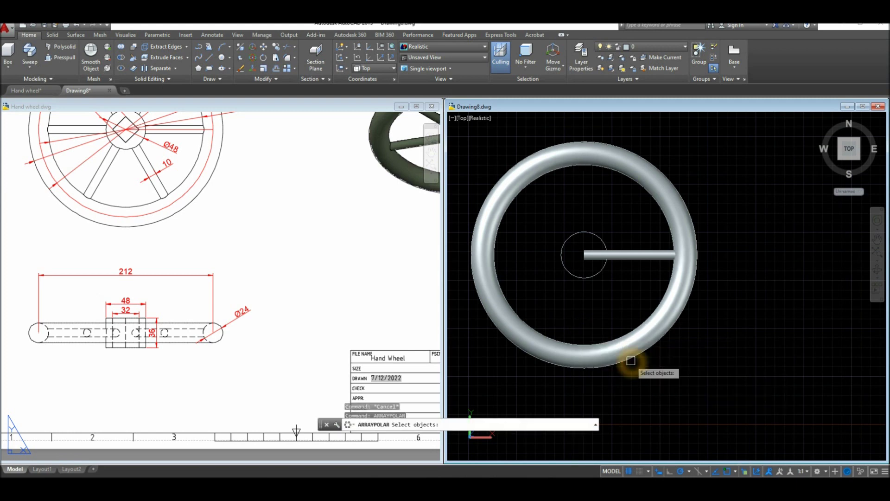
left_click(637, 261)
key("Return")
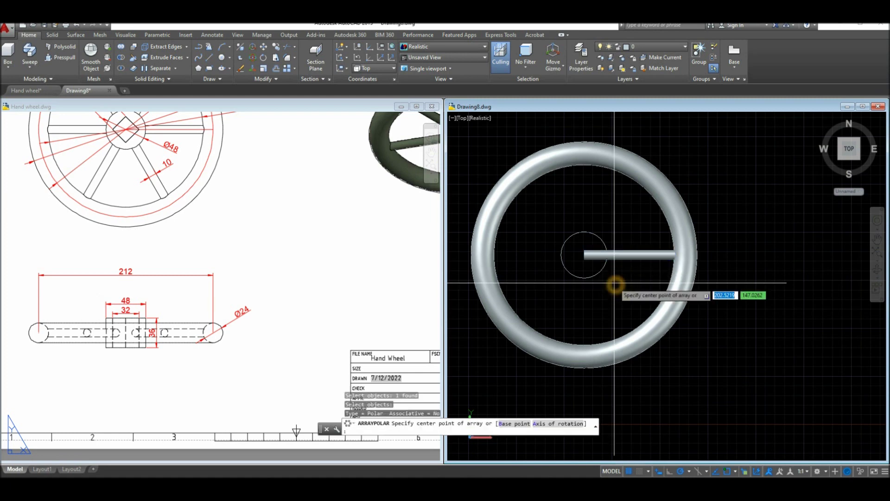
left_click(587, 261)
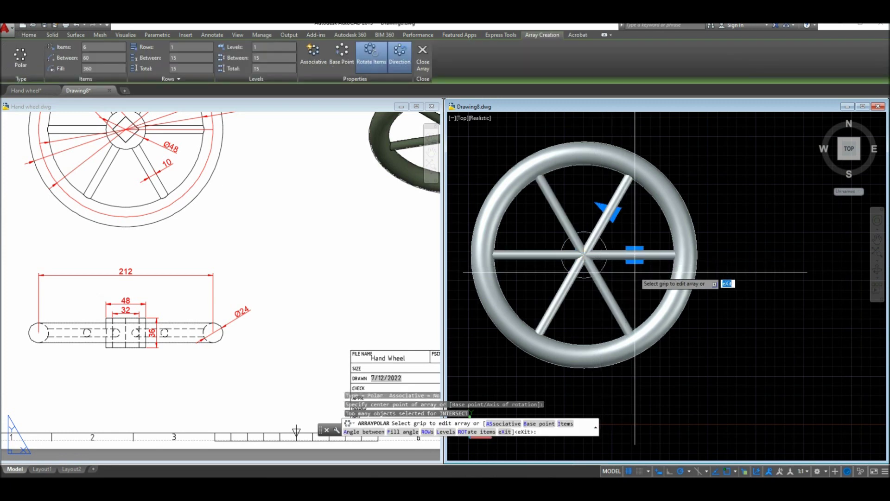
Set the spoke array to 6 items and finish it
left_click(93, 48)
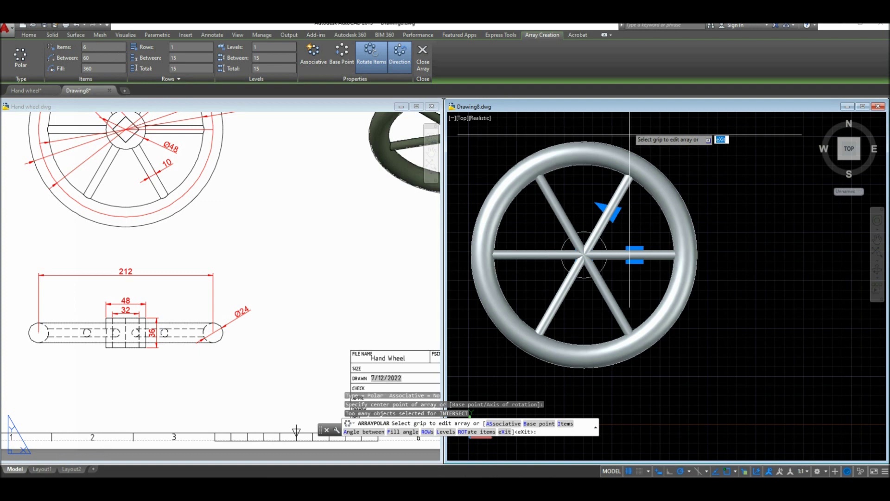
left_click(692, 161)
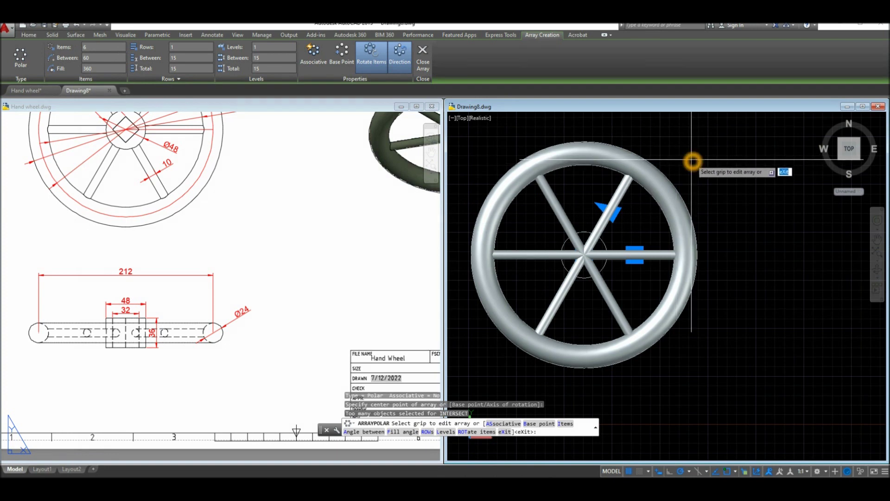
right_click(692, 161)
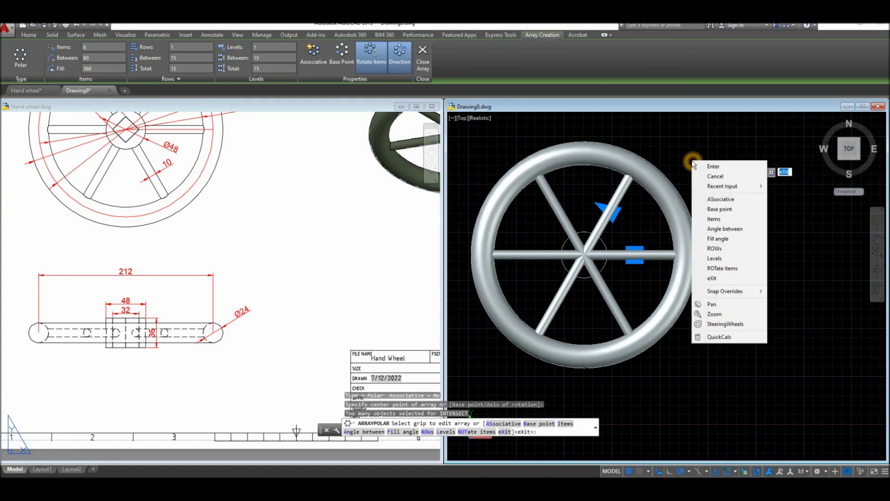
left_click(740, 220)
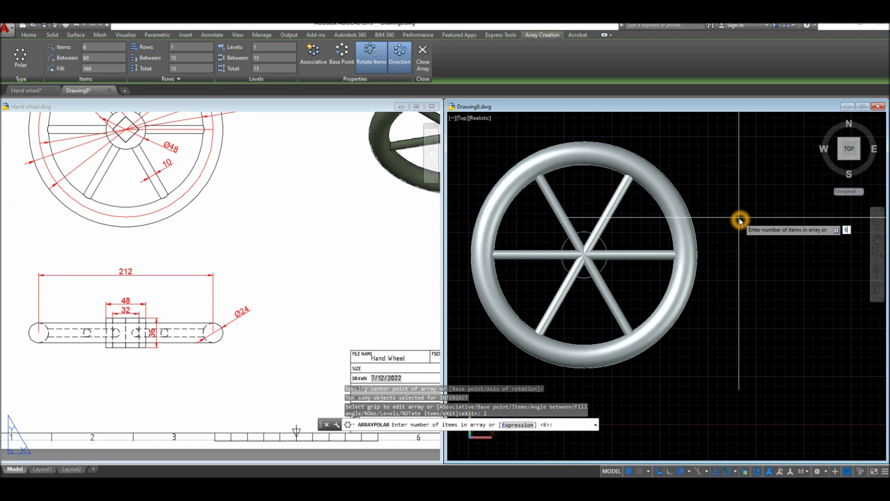
key("Return")
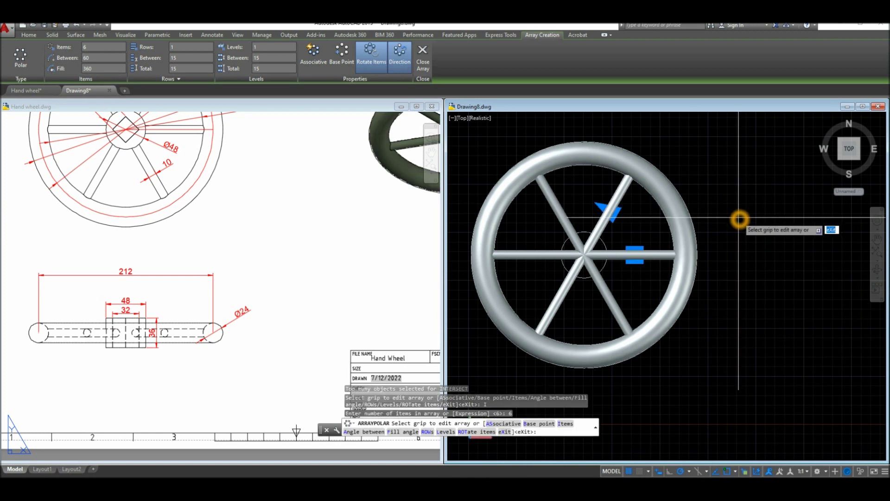
right_click(740, 220)
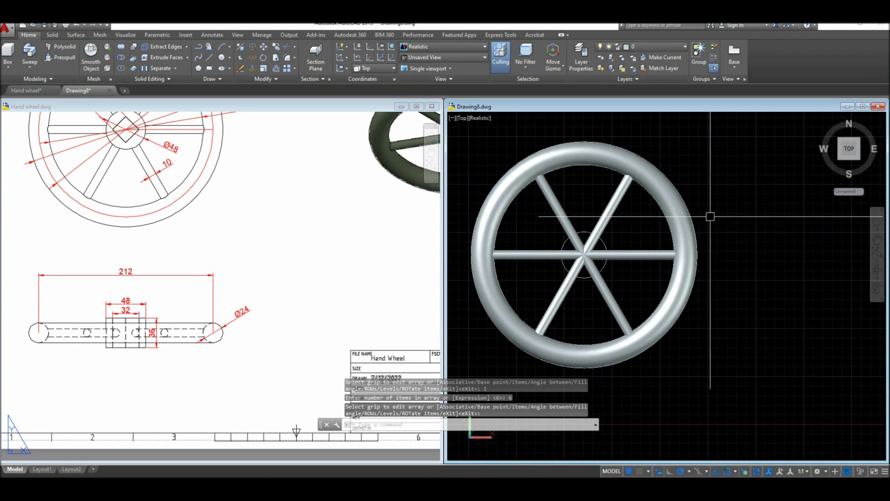
Examine the hub circle in the model, and the hub height dimension and 3D view in the Hand wheel drawing
left_click(605, 242)
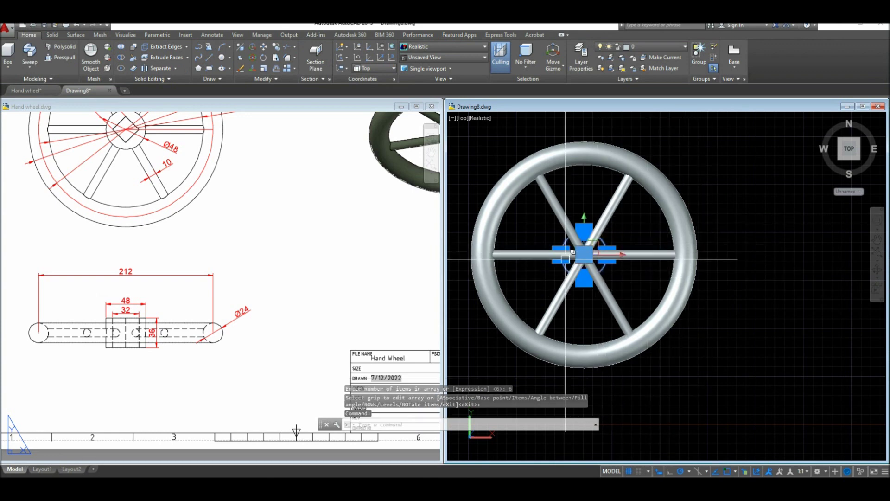
key("Escape")
left_click(226, 374)
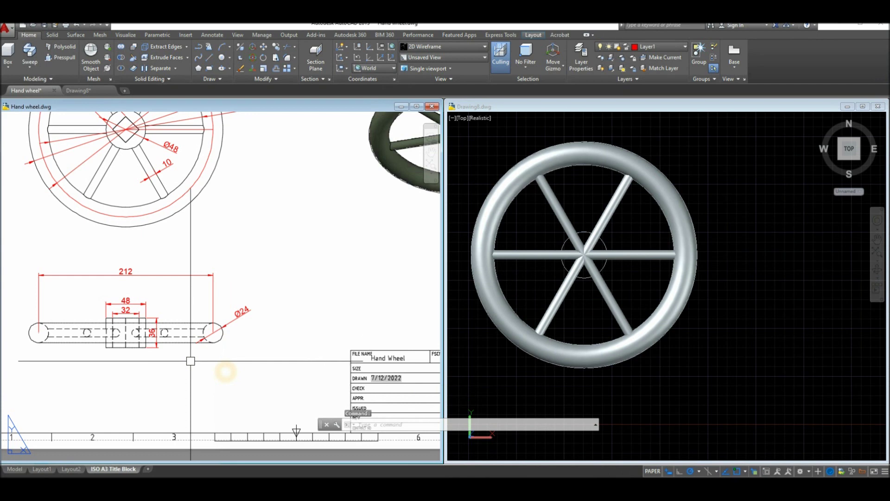
scroll(153, 336, "up", 2)
left_click(161, 346)
mouse_move(160, 354)
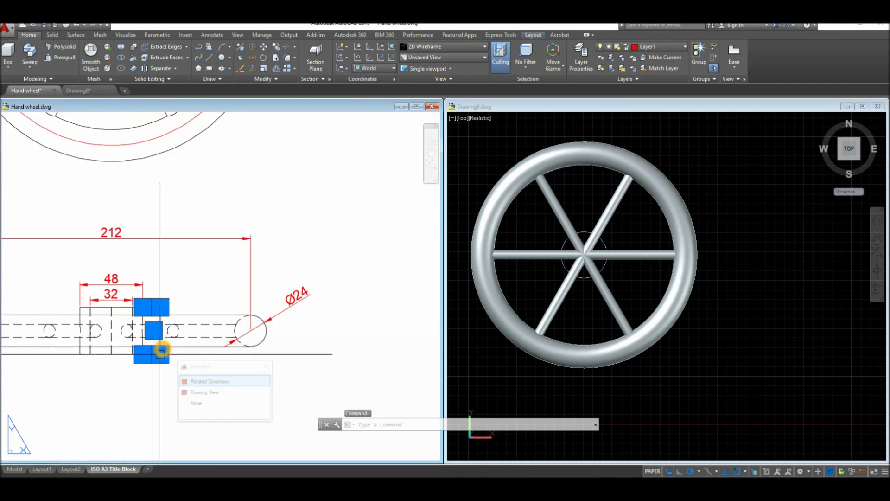
key("Escape")
scroll(206, 348, "down", 3)
middle_click_drag(207, 341, 105, 379)
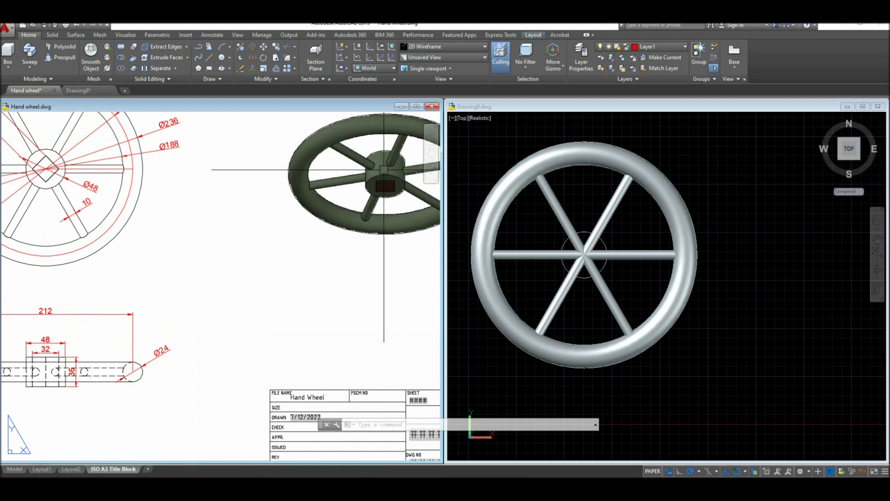
scroll(246, 335, "down", 3)
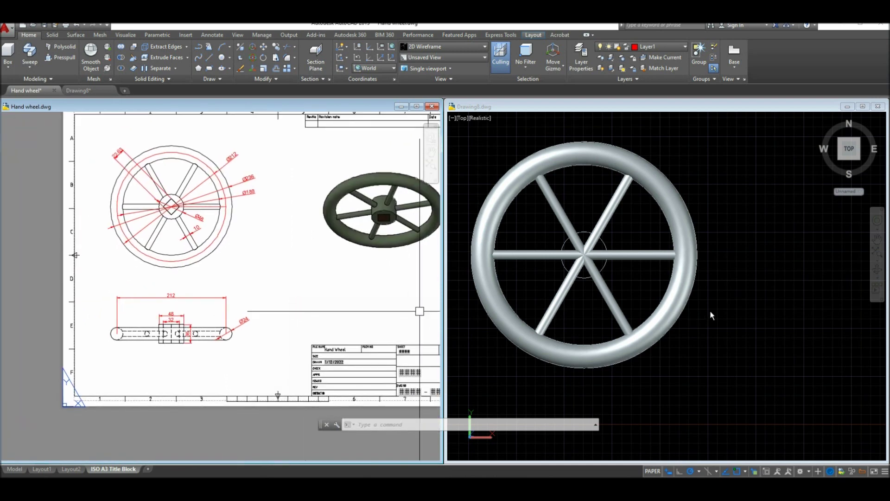
Extrude the hub circle in the new drawing upward by half the hub height, entered as 36/2
left_click(761, 299)
middle_click_drag(737, 304, 765, 245, "shift")
scroll(611, 262, "up", 4)
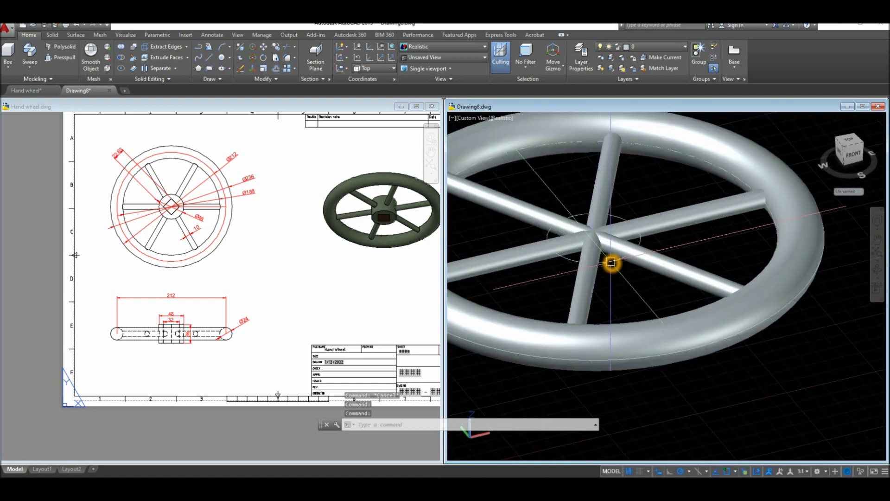
left_click(611, 262)
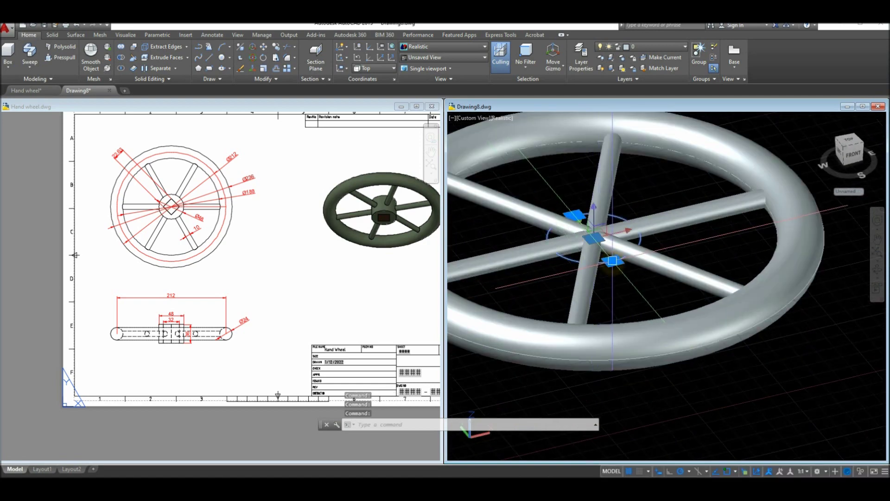
left_click(34, 69)
left_click(41, 84)
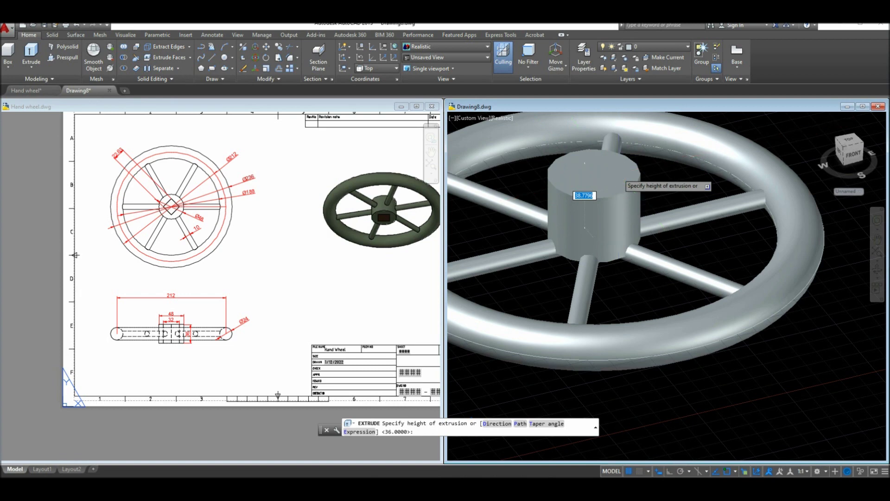
scroll(619, 175, "up", 2)
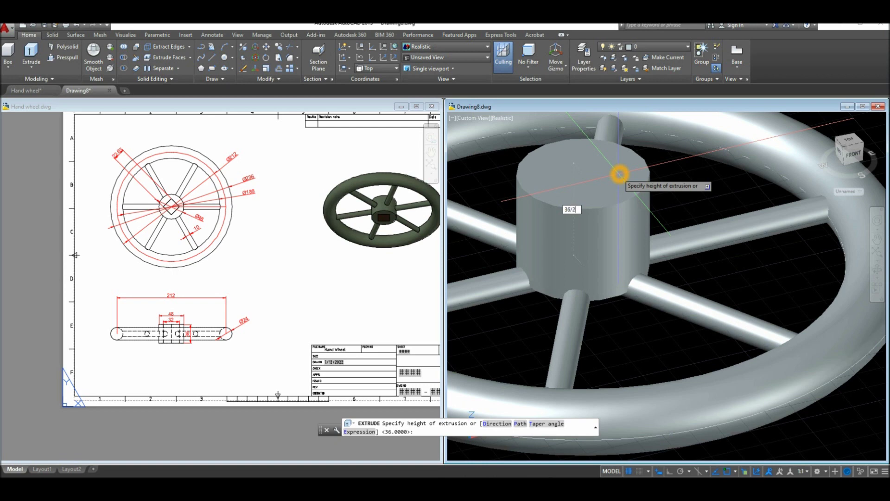
key("Return")
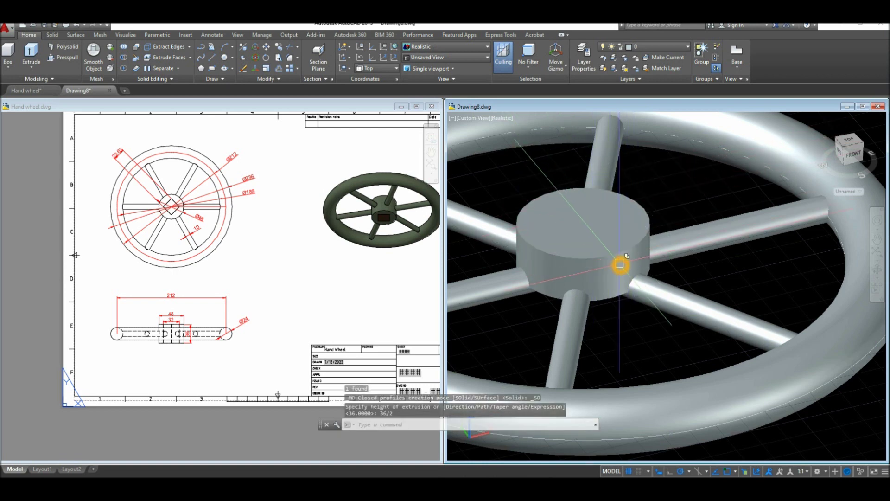
Press-pull the underside of the hub downward so the hub also extends below the spokes
middle_click_drag(625, 274, 644, 181, "shift")
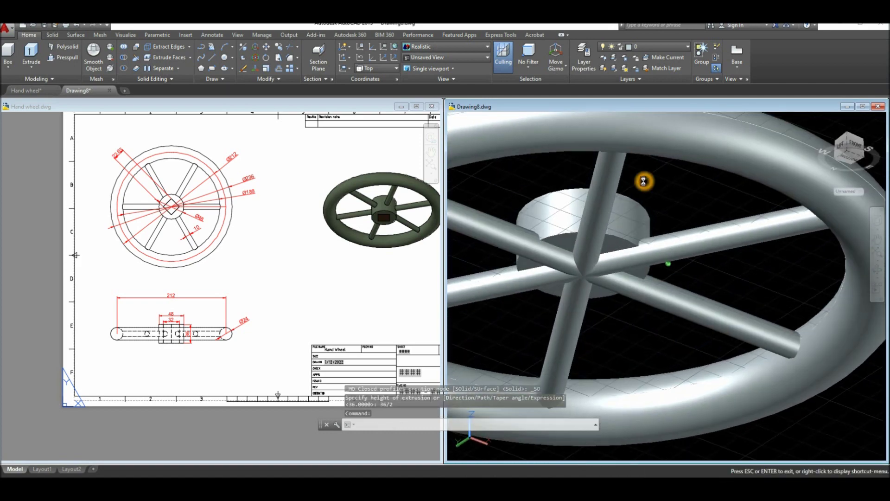
left_click(71, 60)
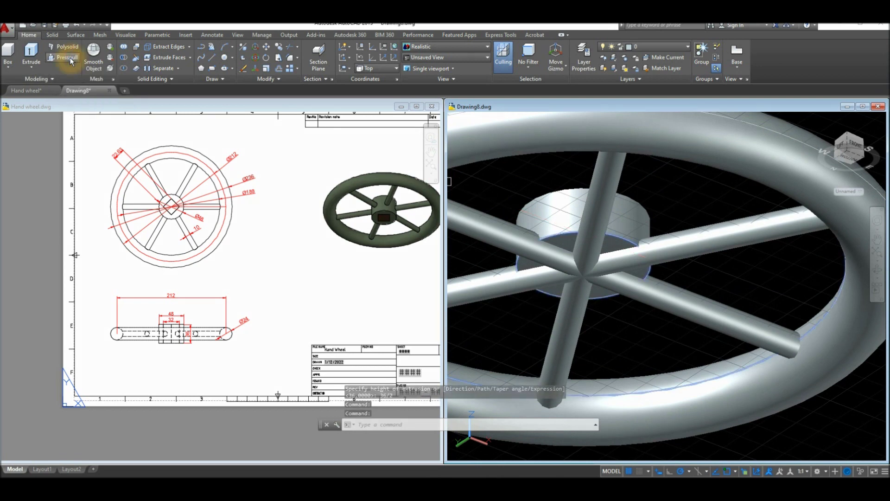
scroll(600, 312, "up", 2)
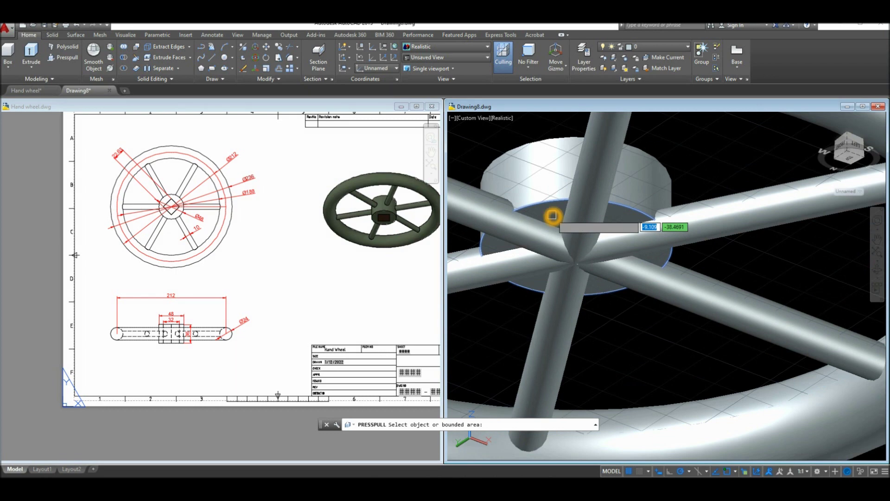
left_click(577, 234)
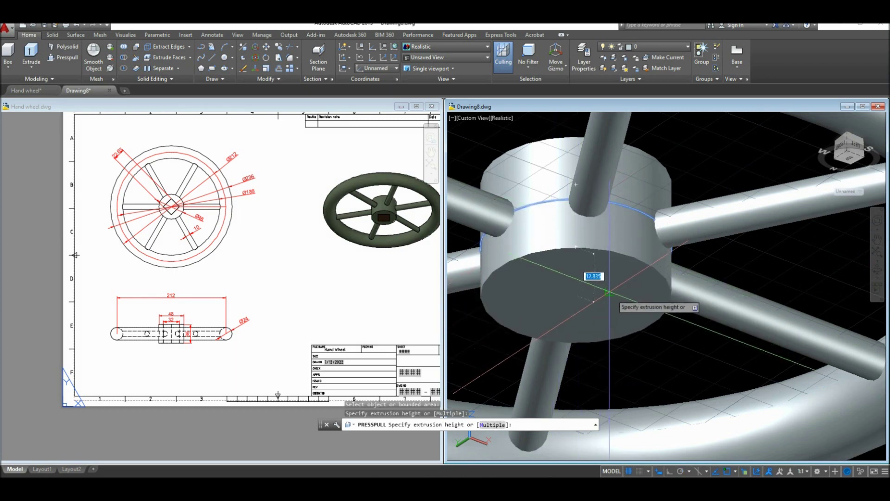
left_click(614, 324)
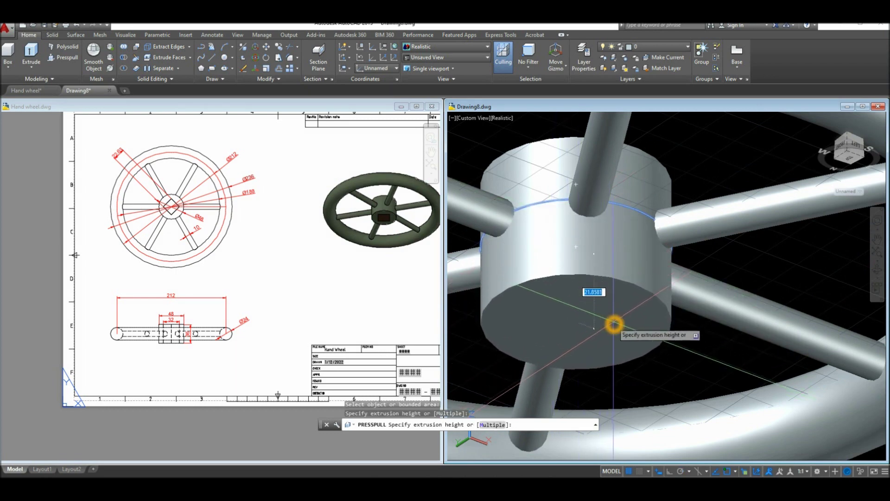
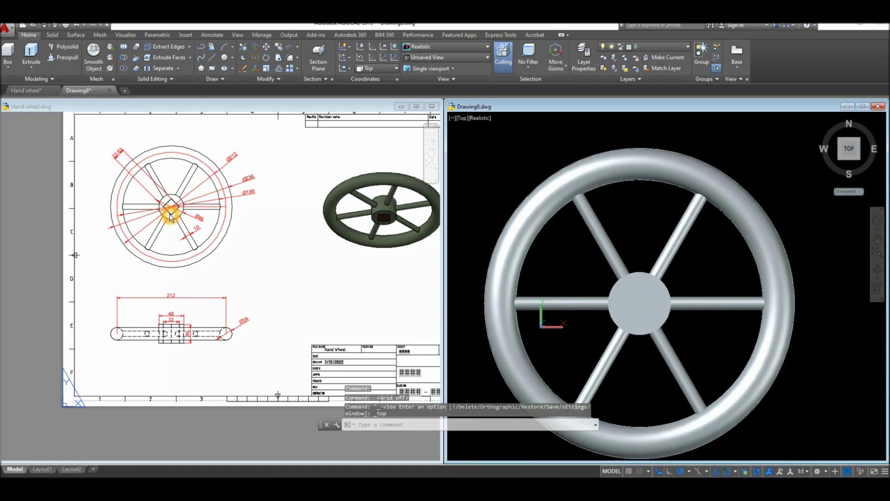
Try the Wireframe and 2D Wireframe visual styles on the top view of the wheel, and set it to Conceptual
left_click(487, 119)
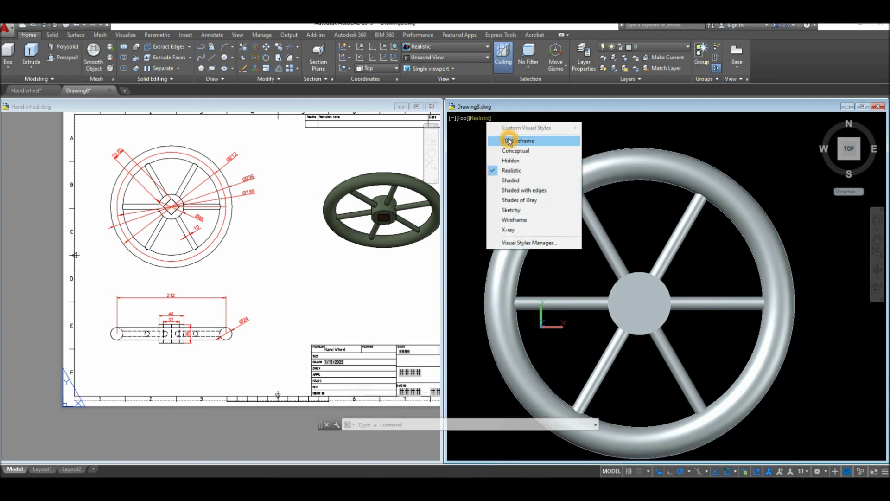
left_click(514, 220)
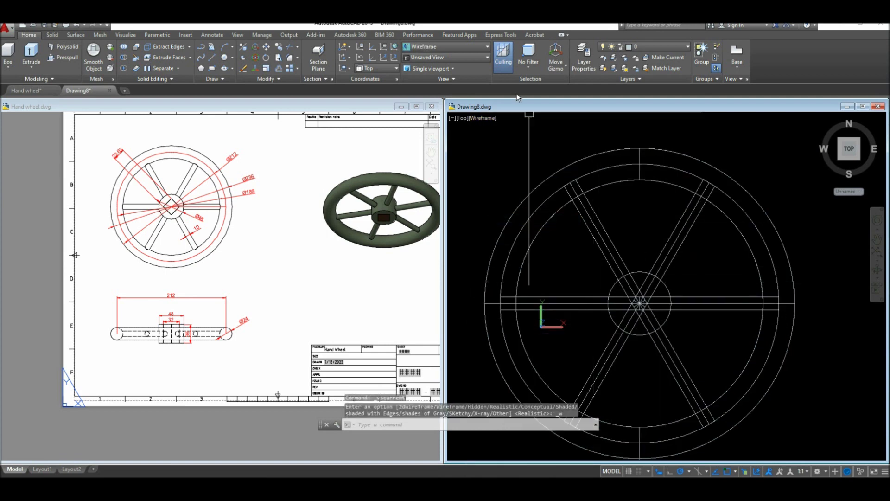
left_click(482, 120)
left_click(505, 141)
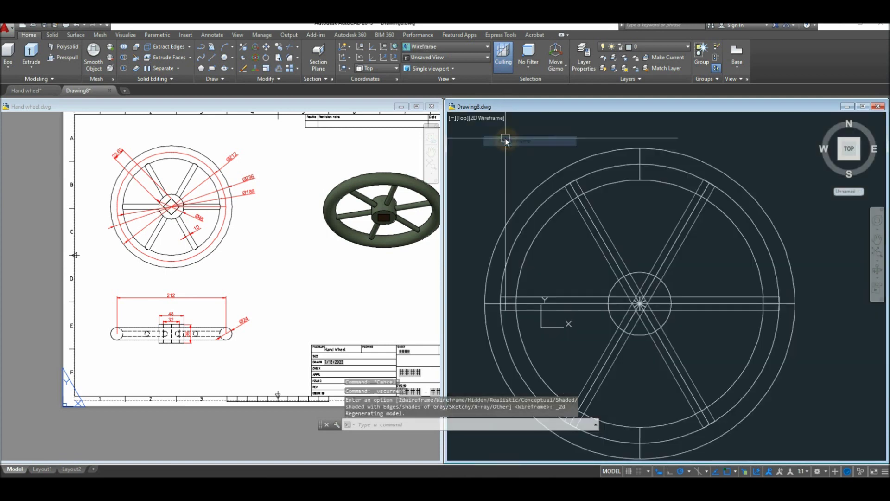
left_click(492, 122)
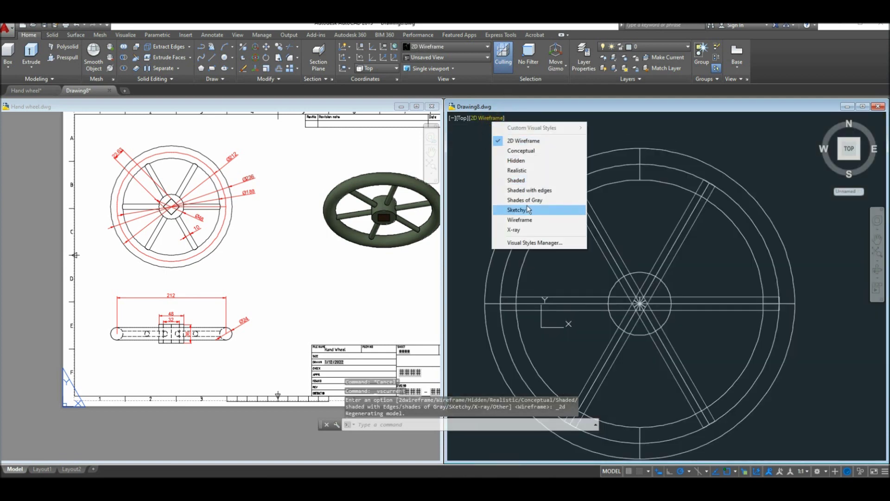
left_click(531, 157)
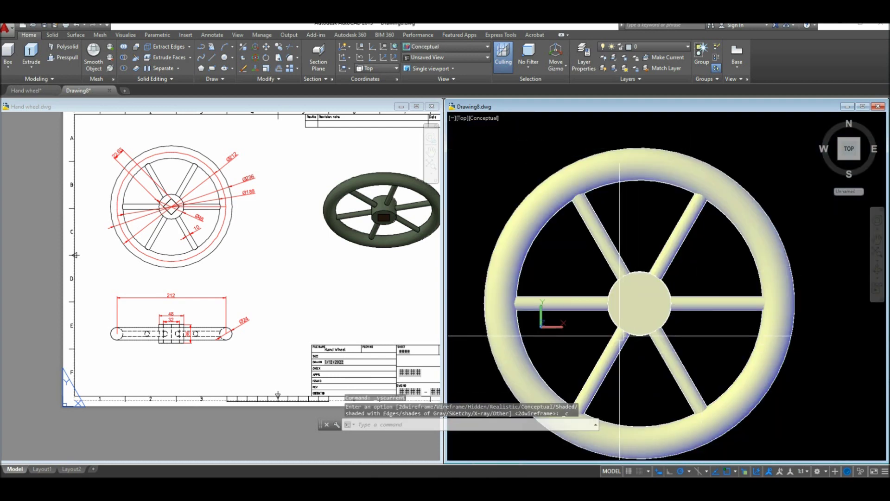
scroll(620, 332, "up", 2)
middle_click_drag(620, 332, 611, 313)
scroll(608, 303, "down", 3)
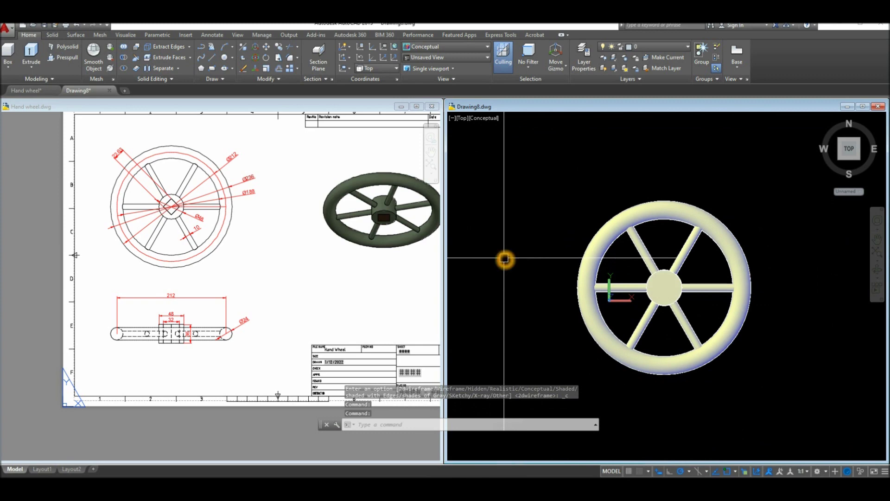
key("Return")
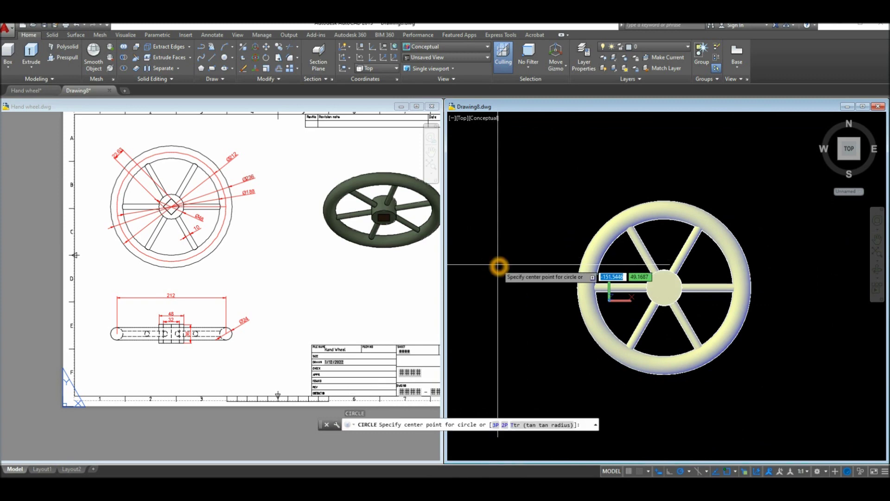
key("Escape")
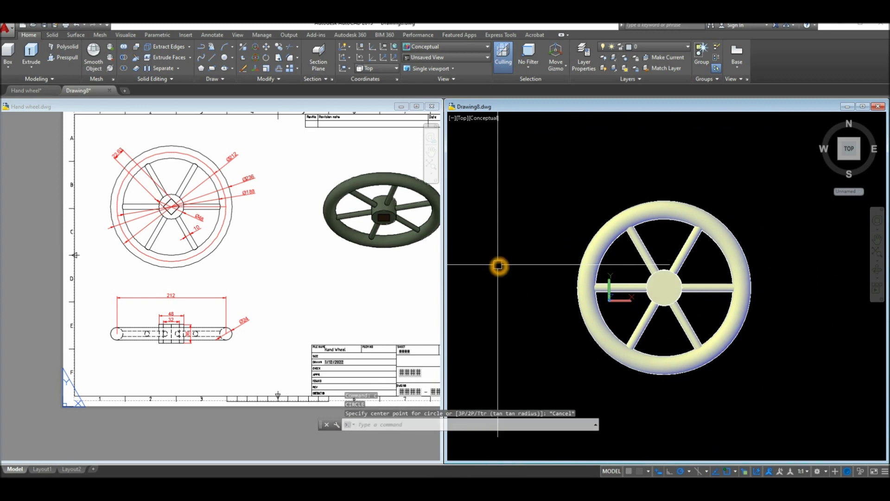
left_click(205, 48)
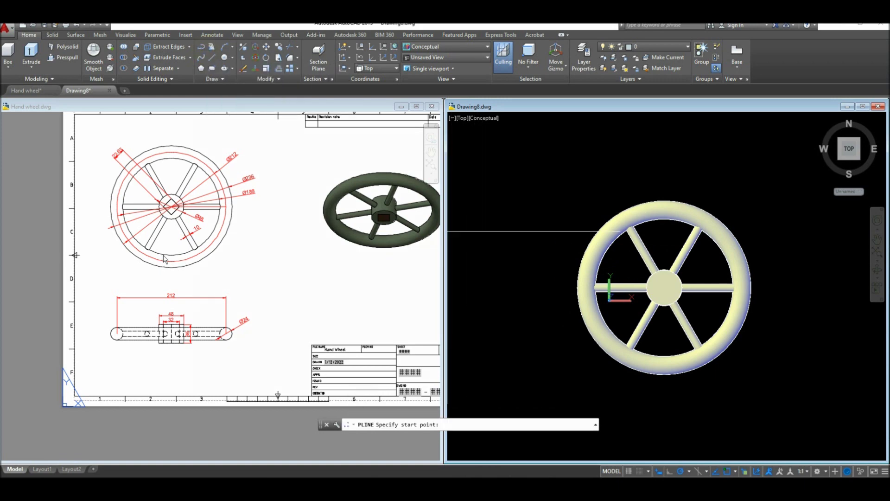
left_click(493, 246)
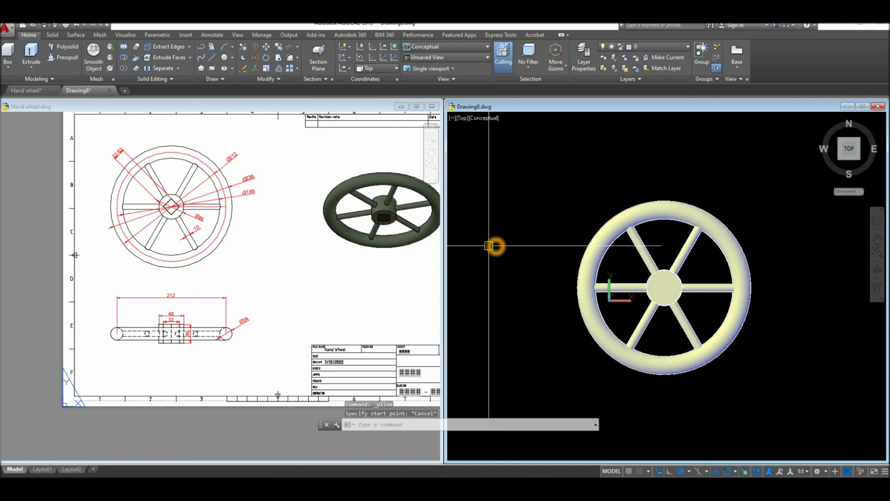
Check the hub's square hole in the Hand wheel drawing and draw two perpendicular 22.63 polyline sides in empty space beside the model
left_click(79, 219)
scroll(169, 209, "up", 5)
middle_click_drag(169, 208, 214, 282)
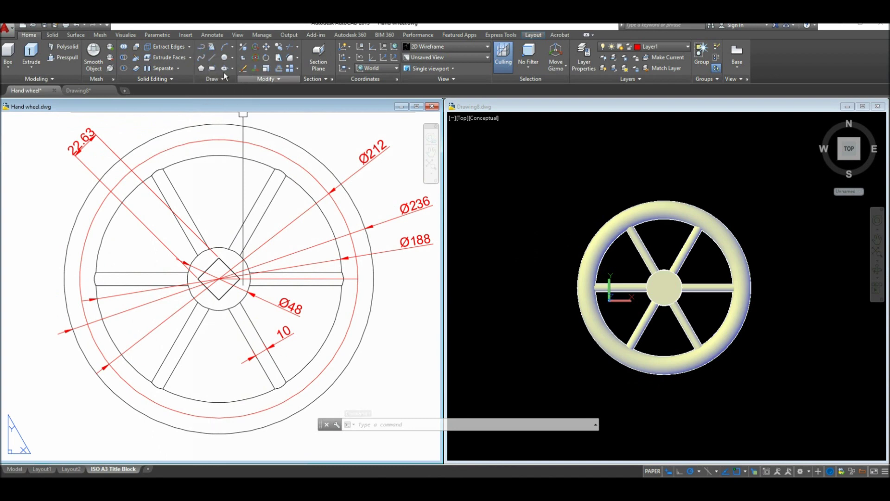
left_click(503, 180)
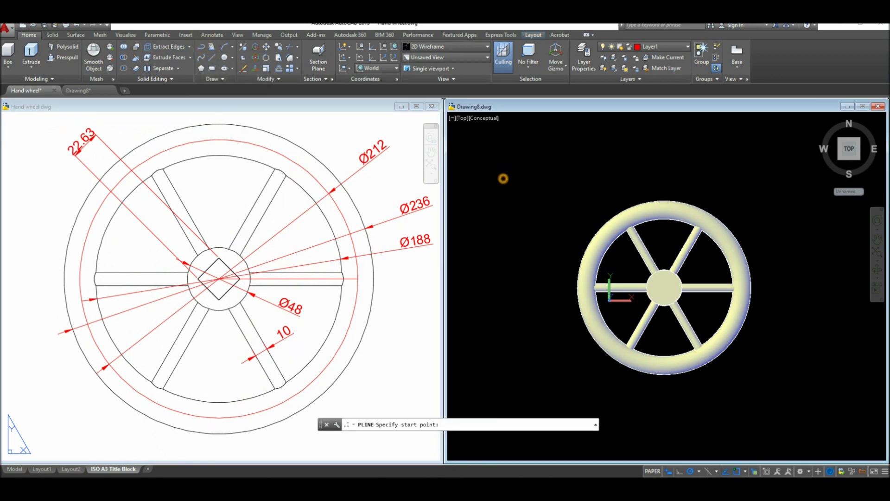
left_click(202, 49)
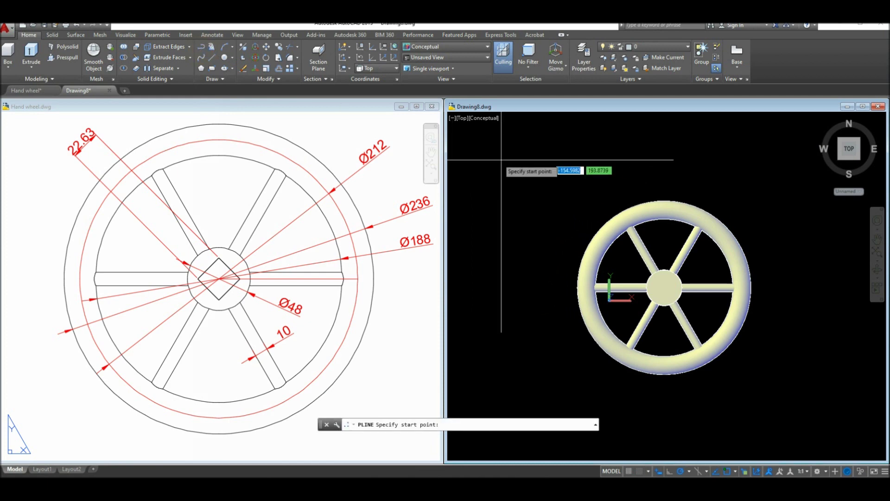
left_click(499, 163)
left_click(541, 164)
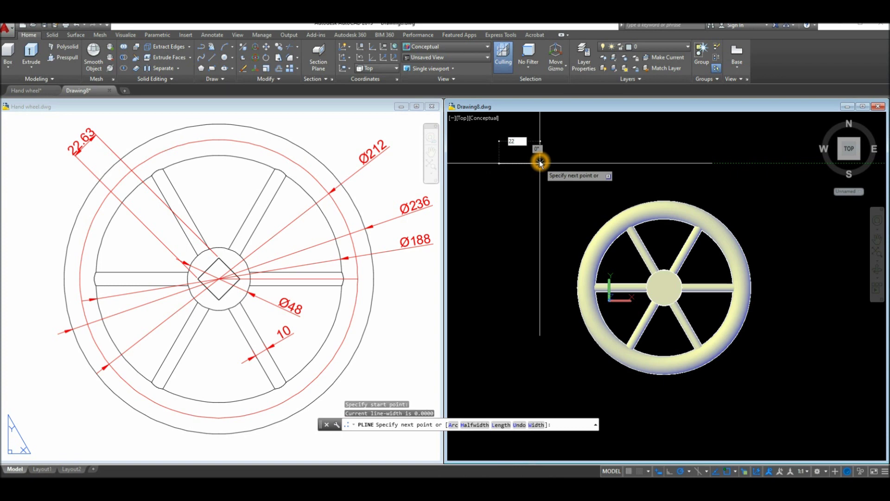
key("Return")
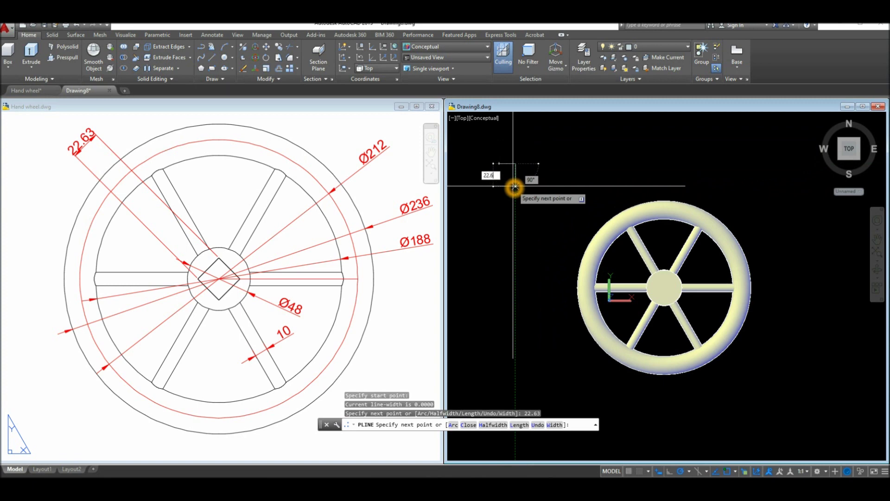
type("22.63")
key("Return")
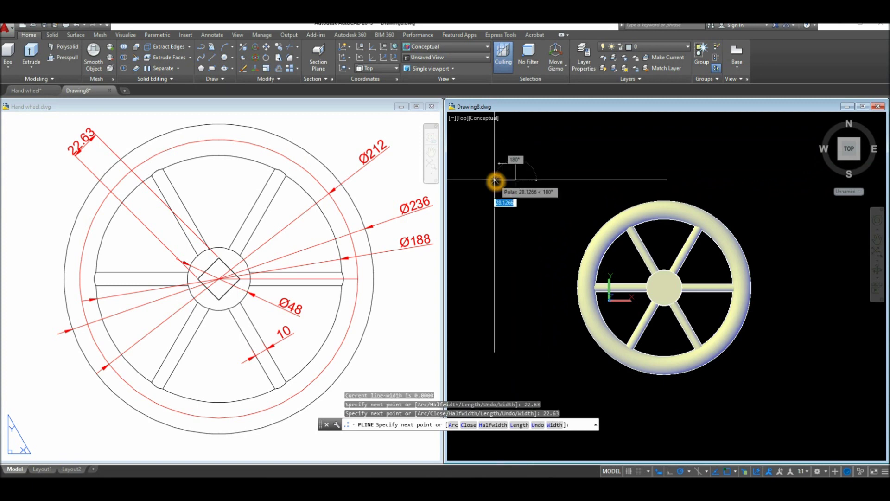
Complete the polyline into a square by adding its two remaining sides, and finish the command
scroll(495, 174, "up", 3)
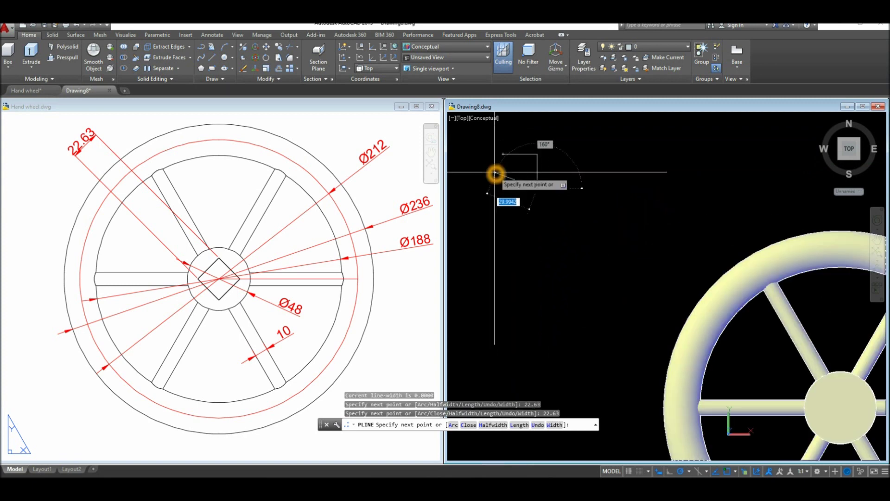
left_click(506, 193)
left_click(506, 146)
right_click(606, 158)
left_click(621, 168)
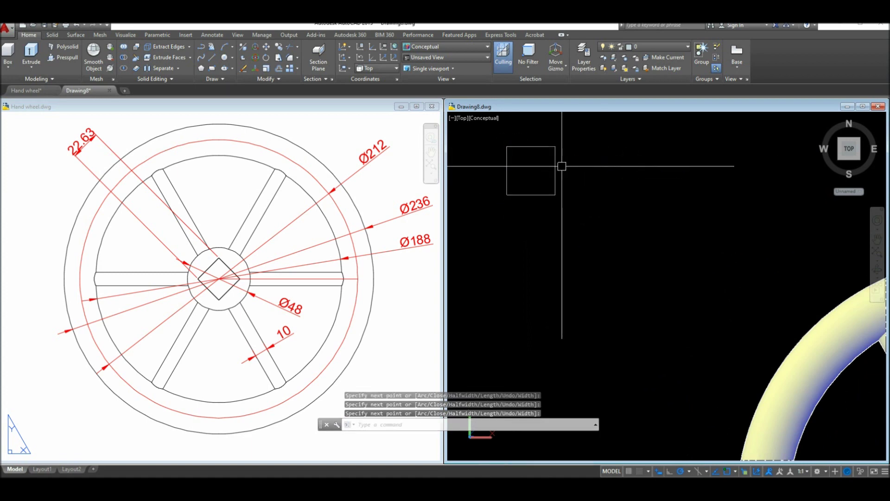
Move the square with ortho off, from the midpoint between its two opposite sides to the centre of the hub
left_click(555, 170)
right_click(625, 138)
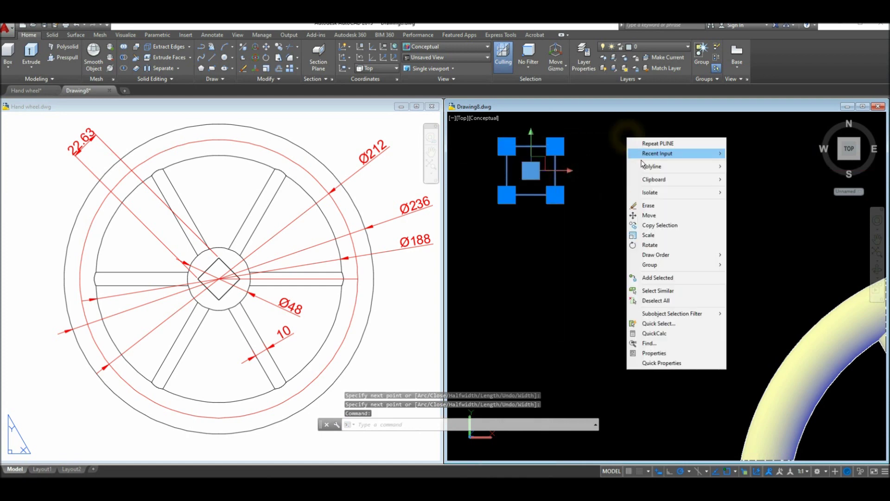
left_click(649, 216)
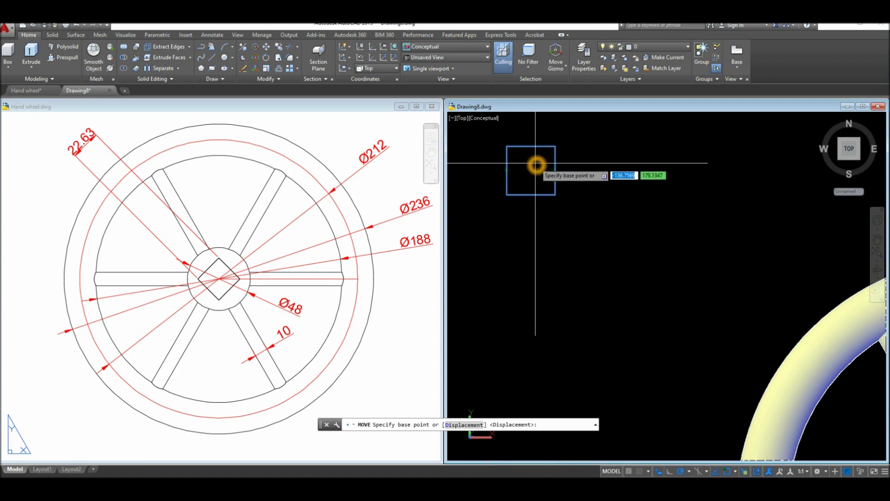
key("F8")
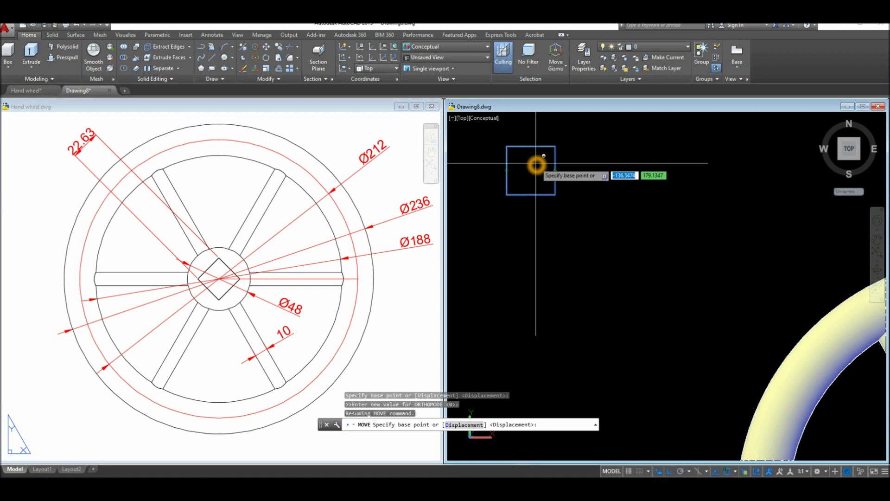
right_click(536, 163, "shift")
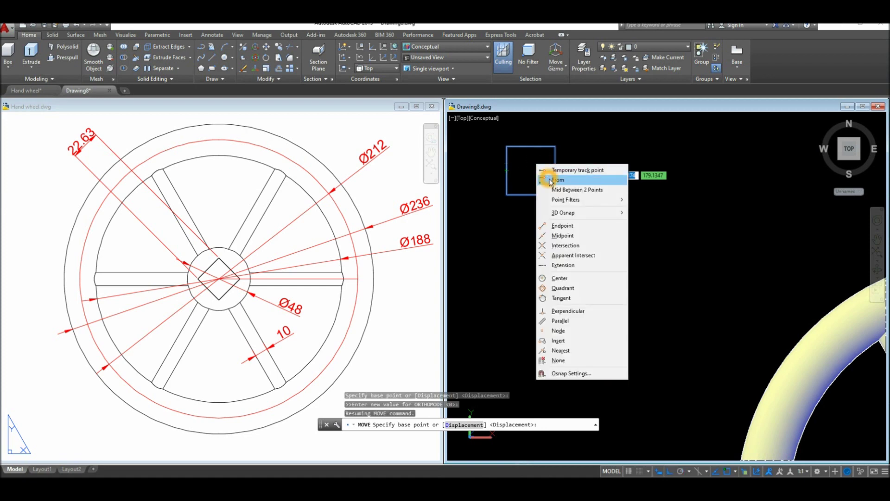
left_click(559, 190)
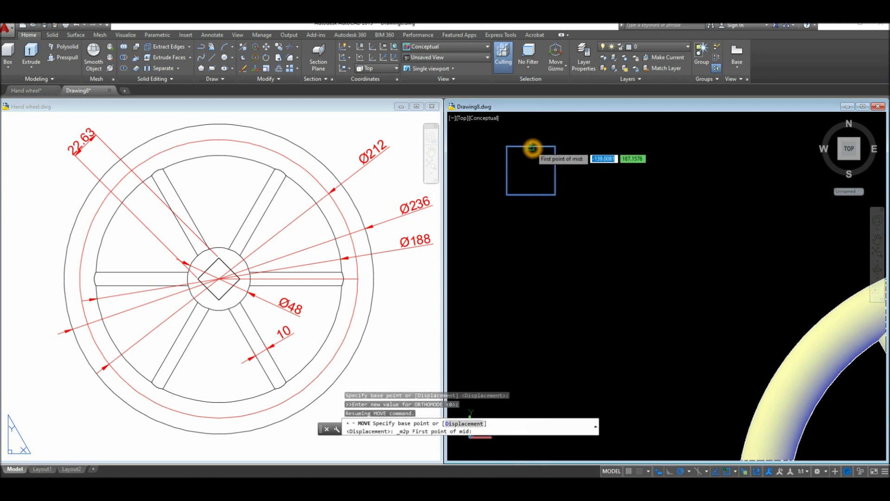
left_click(531, 147)
left_click(535, 195)
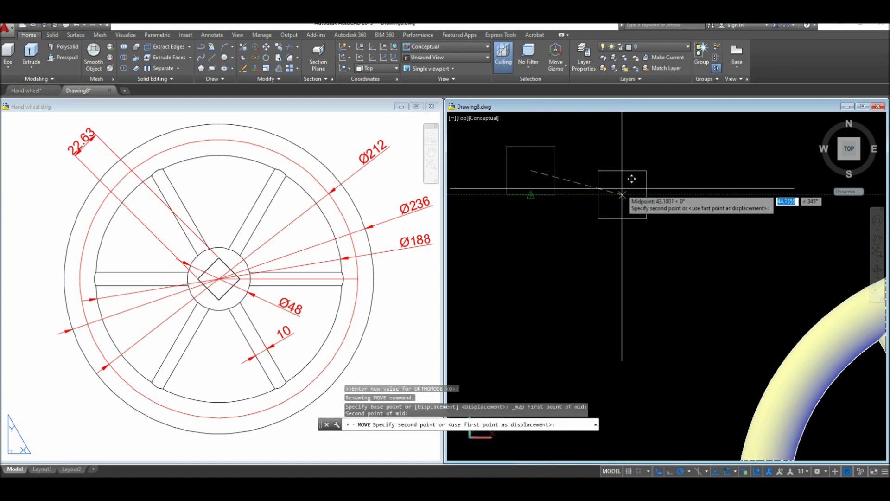
scroll(623, 180, "down", 3)
middle_click_drag(621, 185, 590, 179)
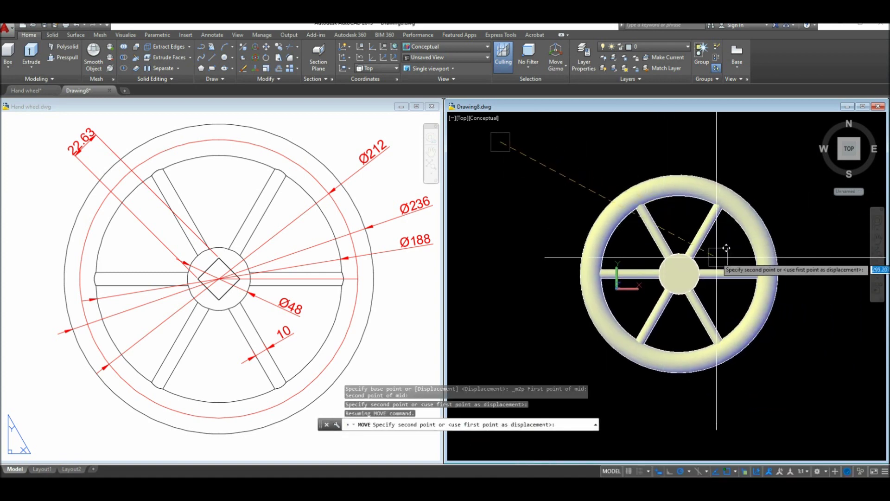
scroll(693, 287, "up", 4)
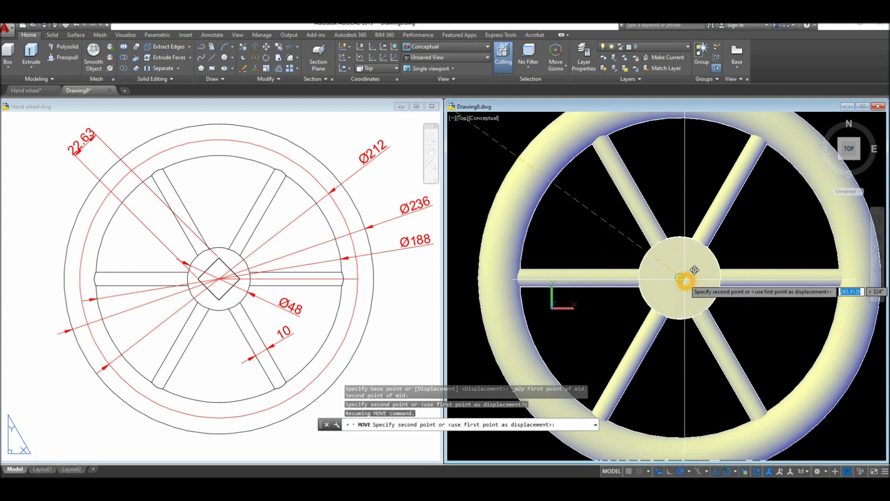
left_click(682, 280)
Set the model's visual style to 2D Wireframe and view the square inside the hub in 3D
left_click(485, 118)
left_click(519, 141)
middle_click_drag(691, 254, 710, 281, "shift")
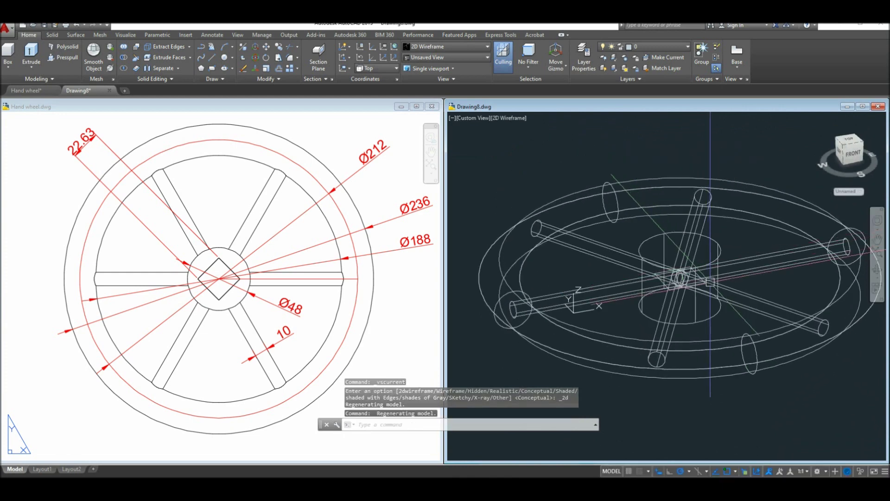
scroll(709, 281, "up", 6)
Move the square polyline from its centre inside the hub to the centre of the hub's upper circular edge
left_click(688, 278)
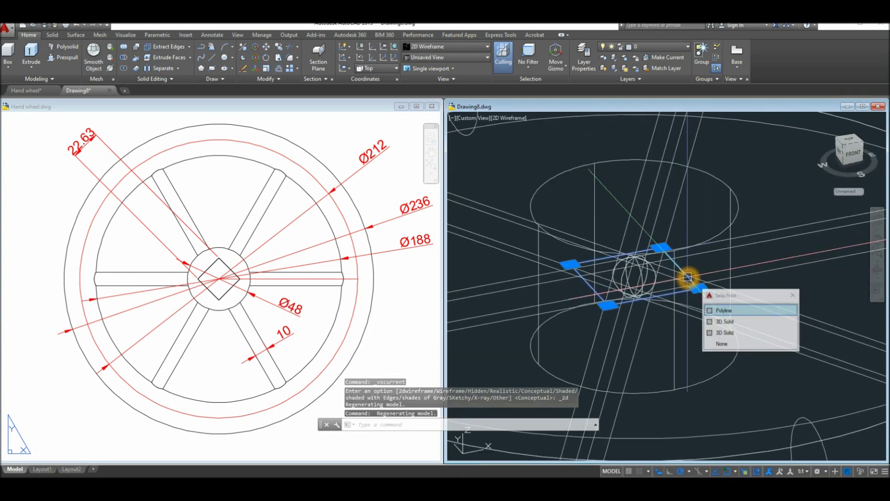
right_click(753, 159)
left_click(773, 237)
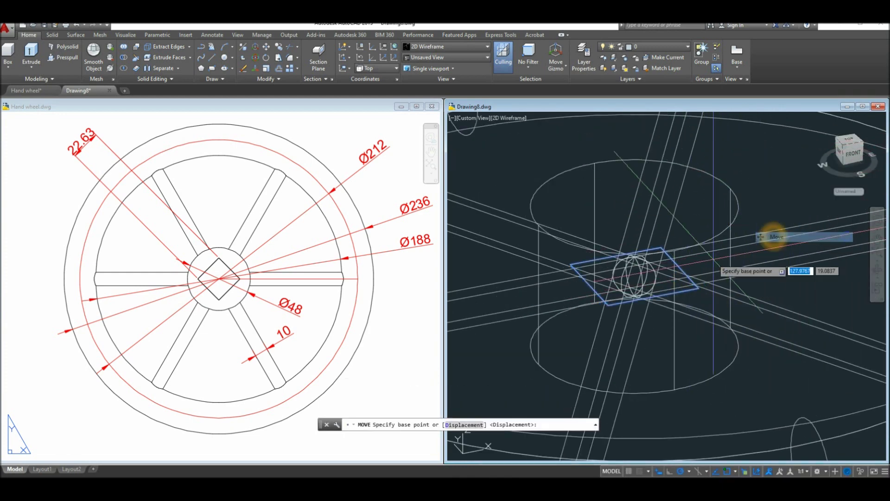
left_click(635, 277)
right_click(634, 204, "shift")
left_click(662, 319)
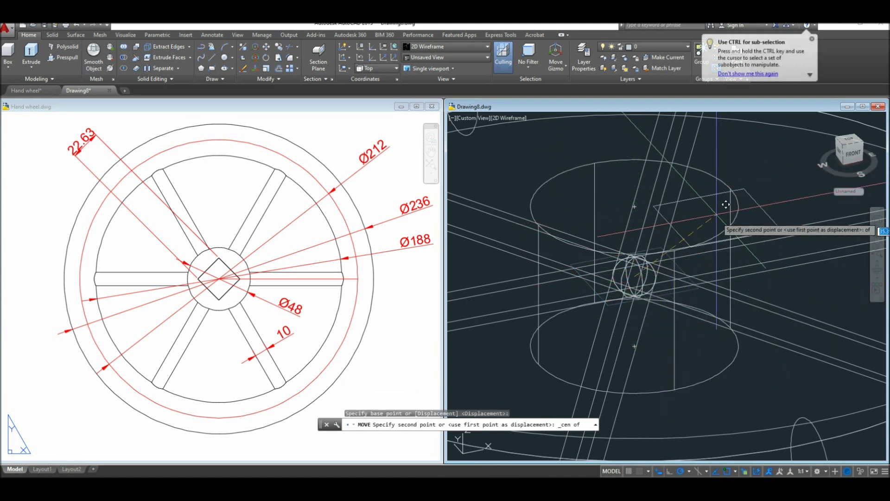
left_click(635, 206)
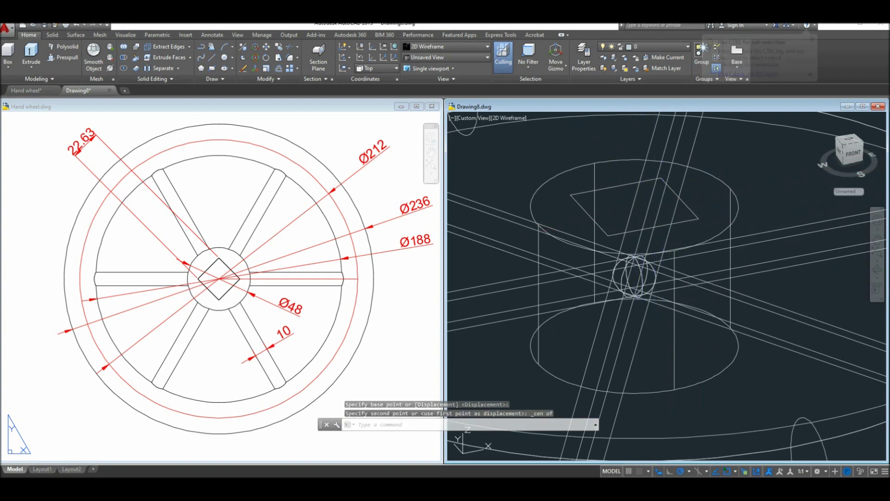
Set the visual style to X-Ray and check the square and the separate hub solid on the hub's upper face
left_click(515, 119)
left_click(538, 230)
scroll(638, 216, "down", 5)
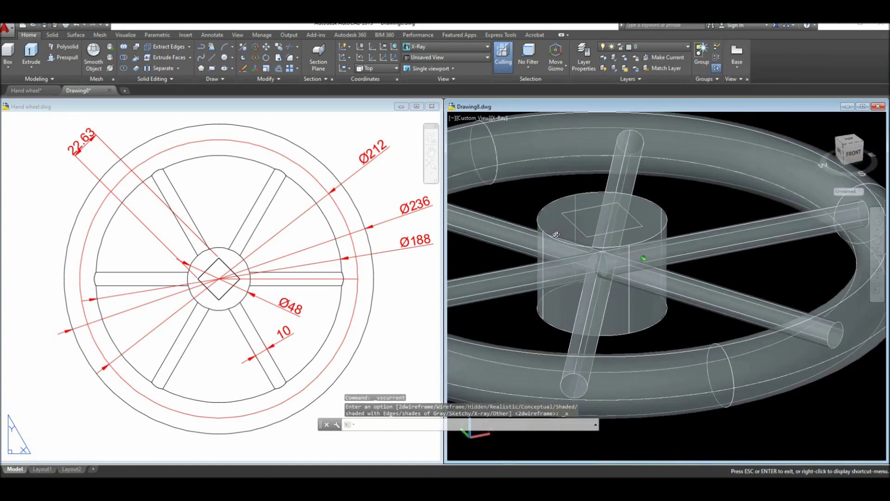
scroll(630, 224, "up", 4)
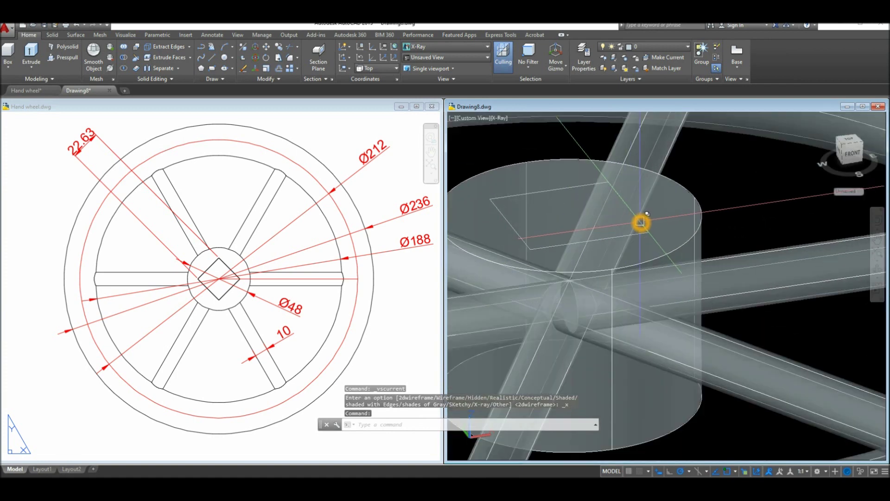
left_click(643, 224)
left_click(675, 257)
scroll(583, 215, "down", 3)
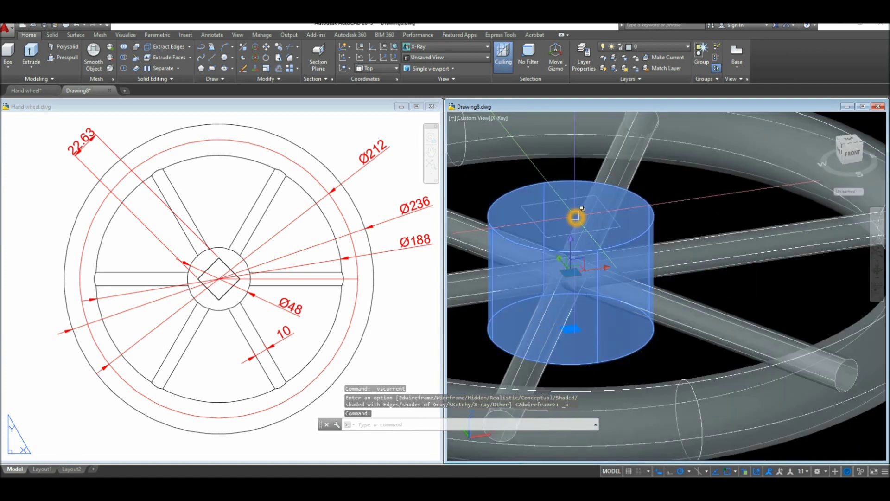
key("Escape")
Union the rim, spokes and hub into one solid, and check the result by selecting it
scroll(586, 212, "down", 5)
middle_click_drag(603, 211, 623, 231, "shift")
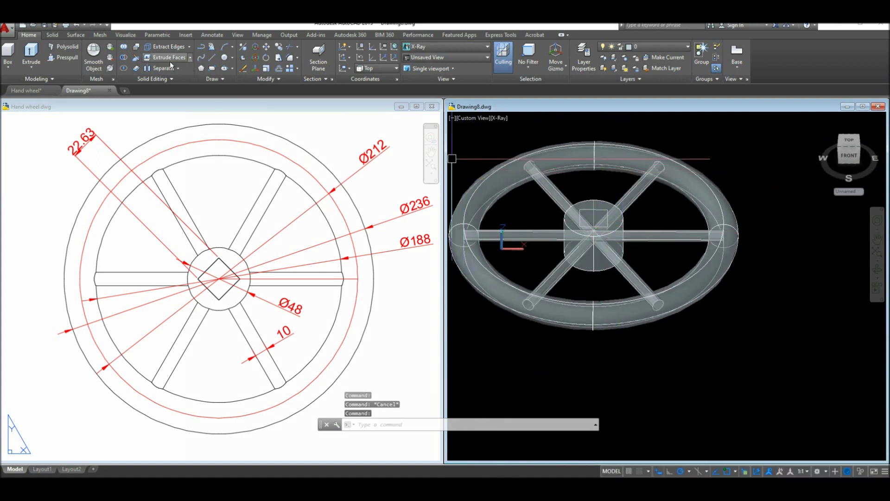
left_click(124, 58)
left_click(721, 344)
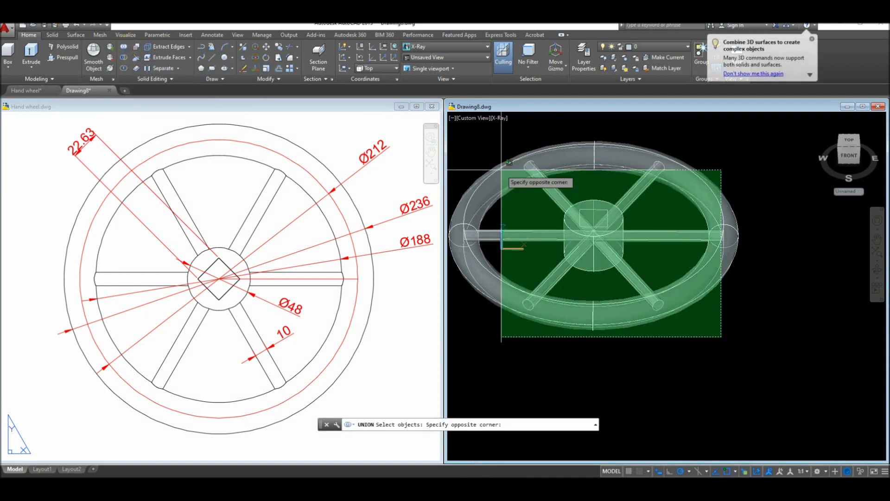
left_click(458, 145)
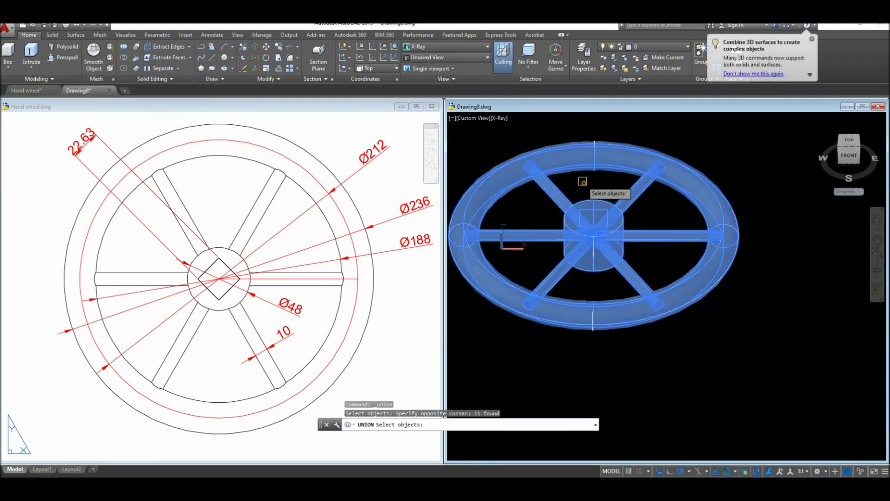
key("Return")
left_click(606, 160)
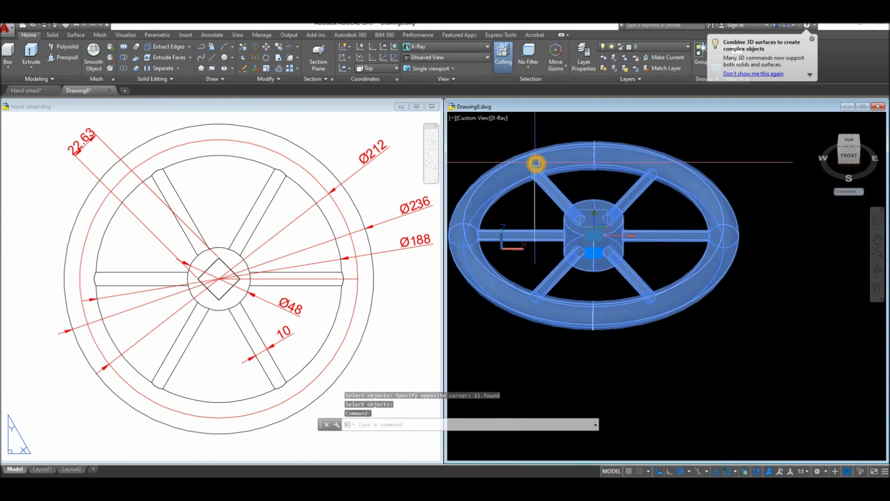
key("Escape")
Set the model's visual style to Conceptual and clear the selection
scroll(509, 136, "up", 2)
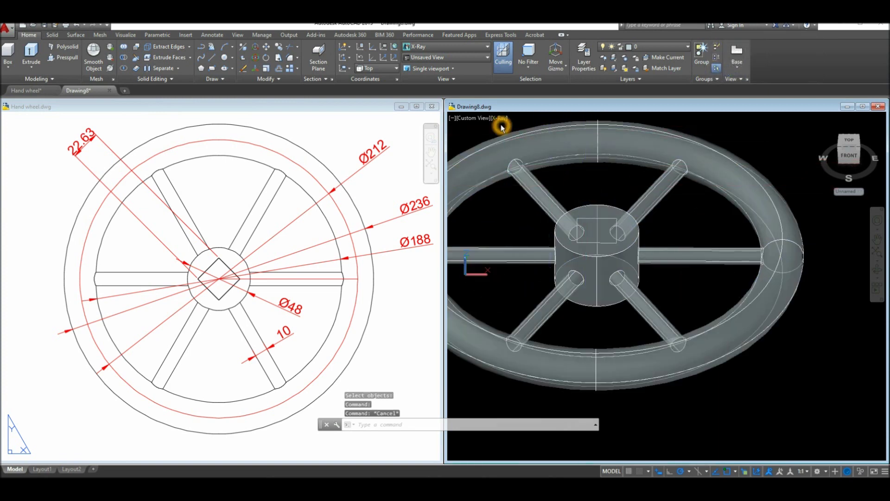
left_click(500, 119)
left_click(523, 151)
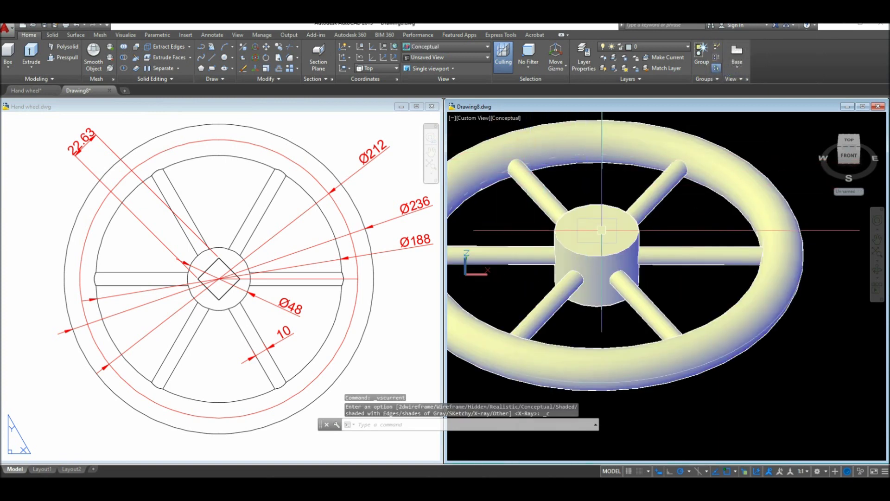
left_click(599, 254)
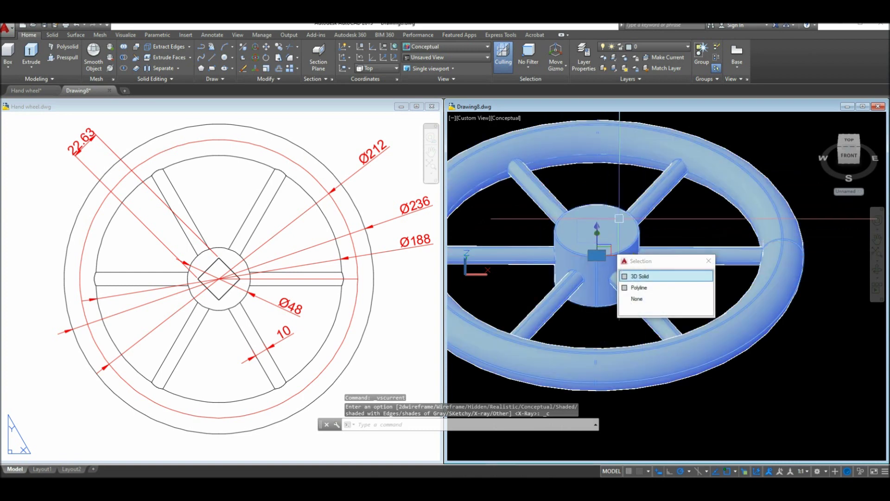
key("Escape")
Extrude the square polyline on the hub's upper face downward with ortho on, through to the hub's underside
scroll(588, 223, "up", 5)
left_click(587, 217)
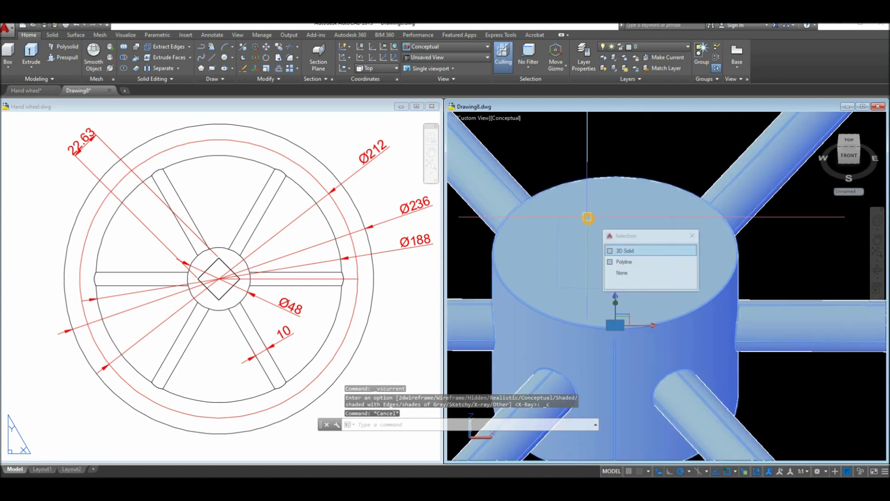
left_click(623, 262)
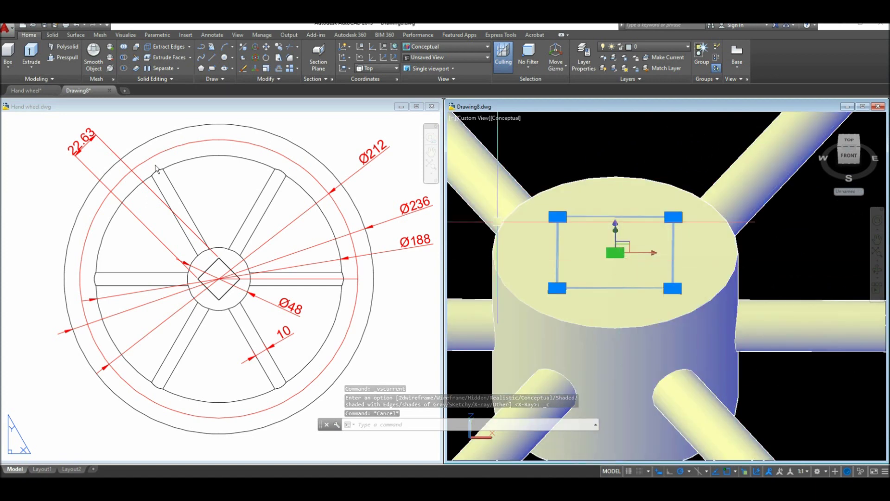
left_click(31, 56)
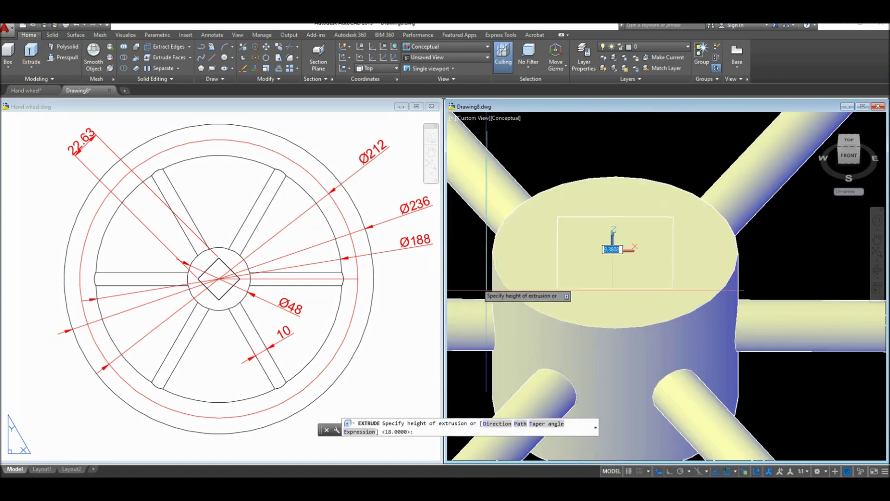
scroll(509, 277, "down", 3)
scroll(508, 278, "down", 3)
middle_click_drag(508, 278, 524, 301, "shift")
key("F8")
scroll(533, 283, "up", 2)
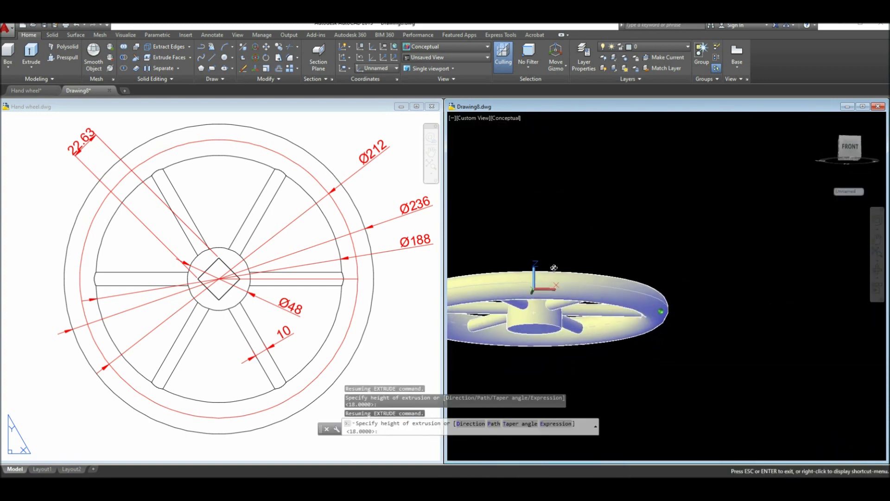
key("F8")
scroll(521, 345, "up", 3)
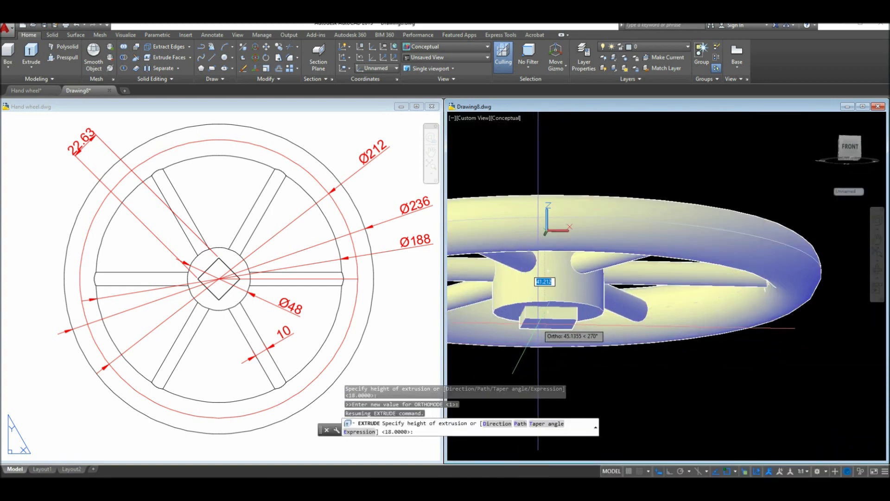
left_click(551, 316)
middle_click_drag(551, 317, 530, 368, "shift")
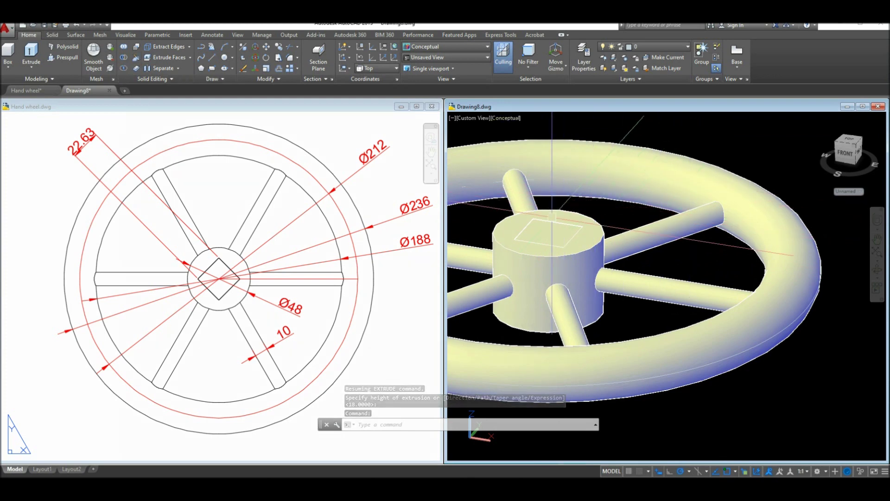
Copy the extruded square solid in place, using the same base and second point, and check the overlapping solids in the hub
left_click(549, 242)
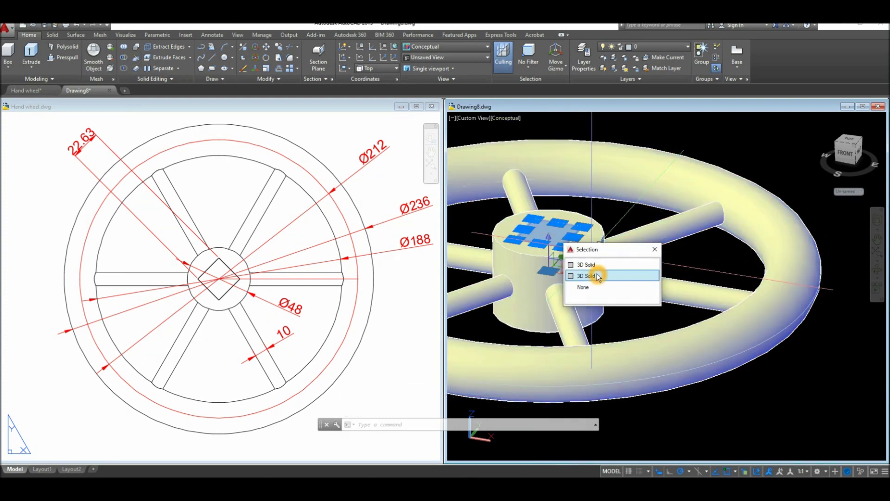
left_click(596, 275)
right_click(680, 123)
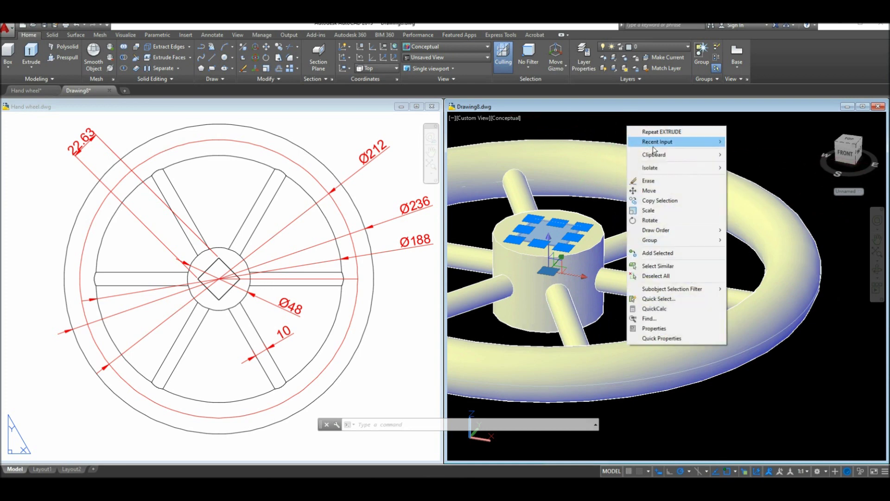
left_click(672, 197)
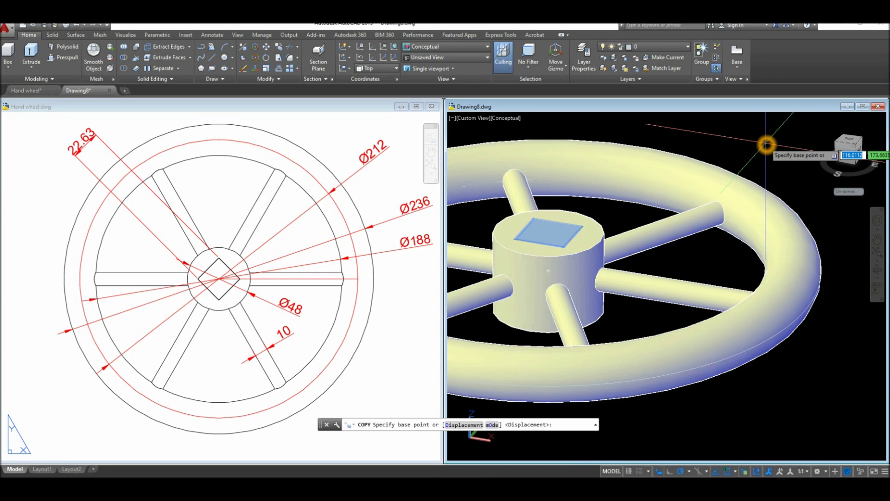
left_click(766, 144)
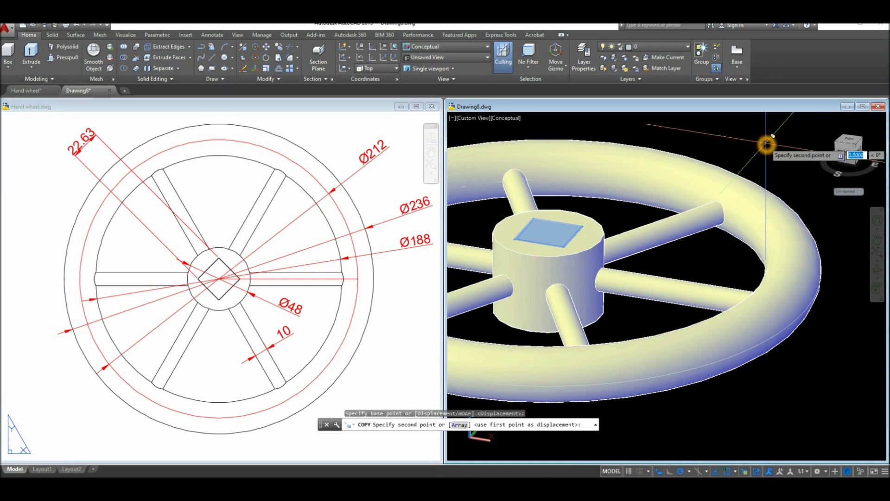
left_click(766, 144)
right_click(766, 145)
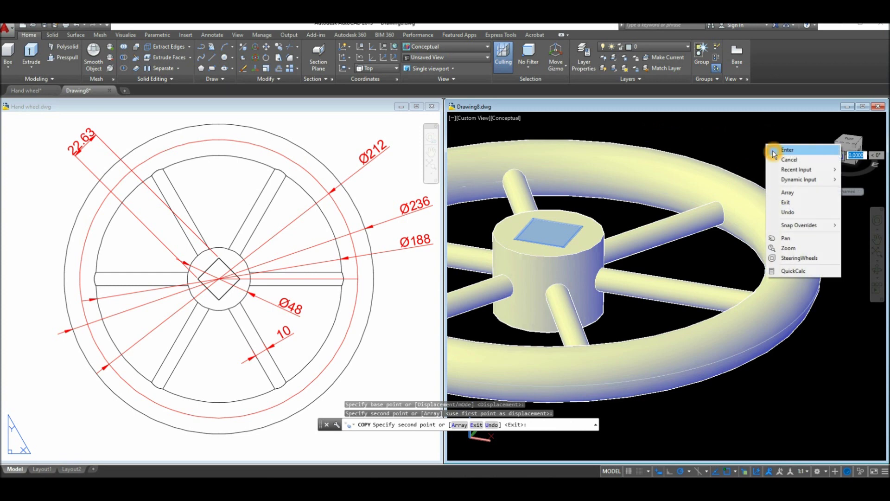
left_click(784, 147)
left_click(549, 234)
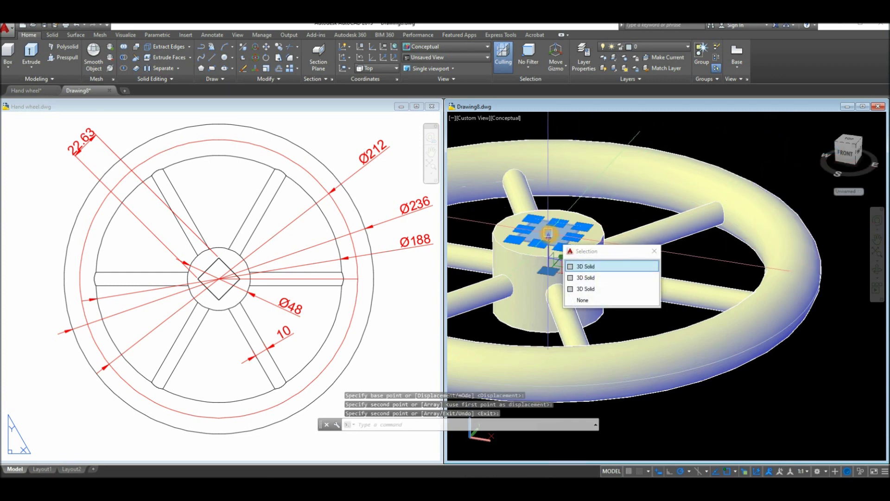
key("Escape")
key("Escape")
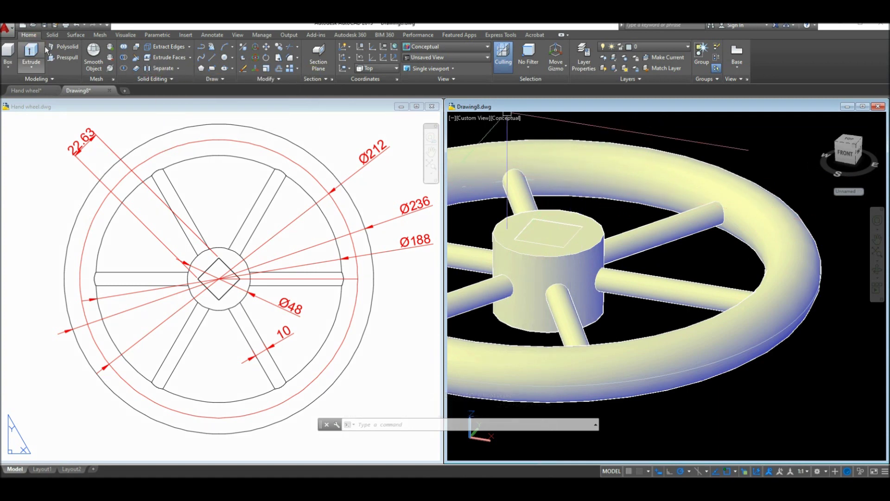
Subtract one of the two overlapping square solids from the hand wheel solid
left_click(34, 36)
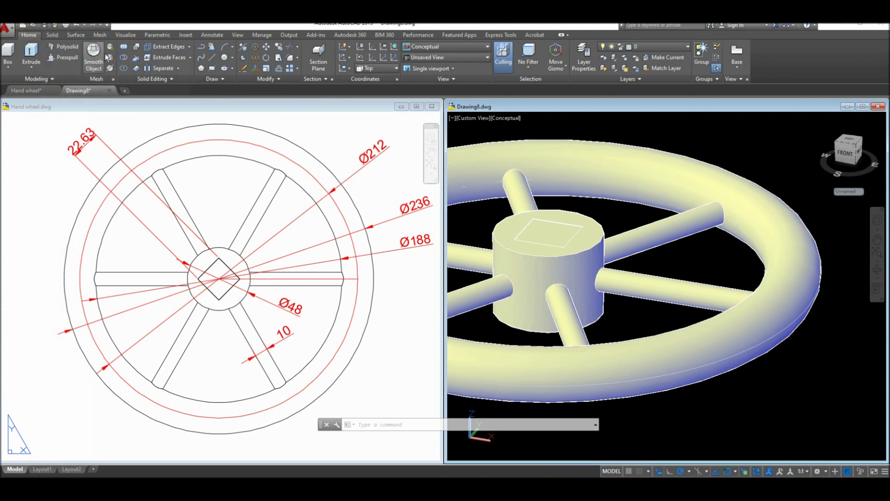
left_click(150, 80)
left_click(123, 58)
left_click(625, 174)
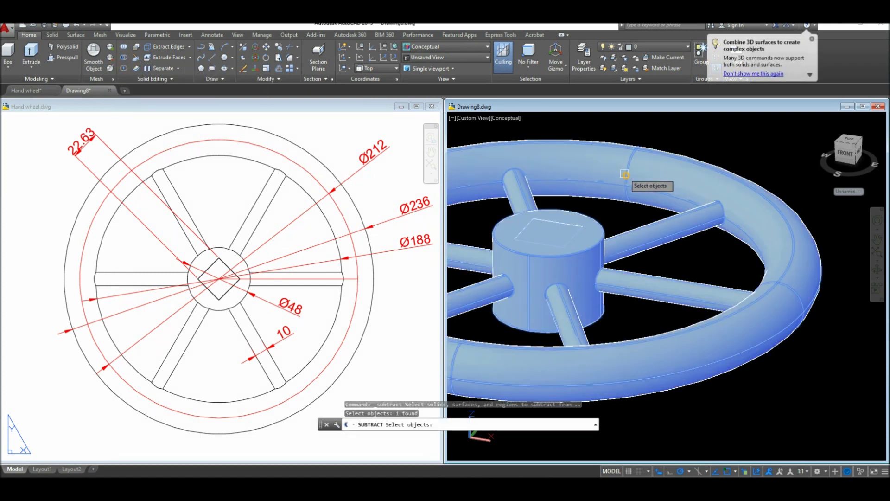
right_click(612, 211)
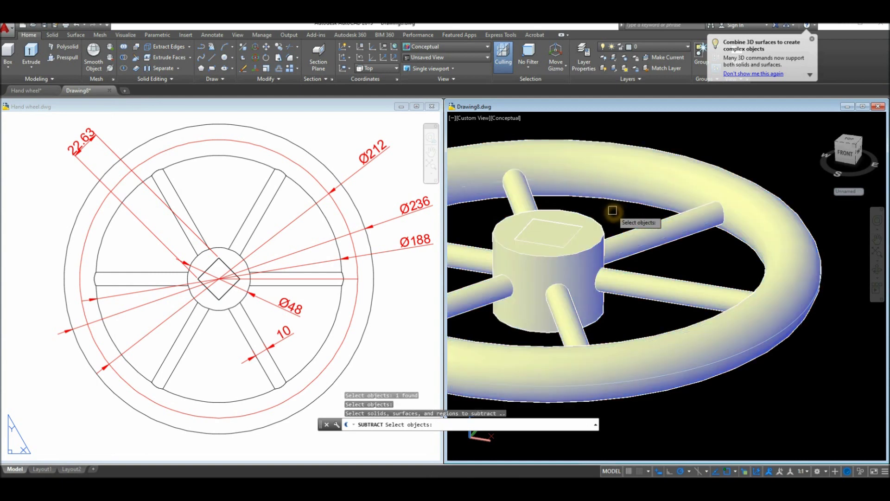
left_click(554, 231)
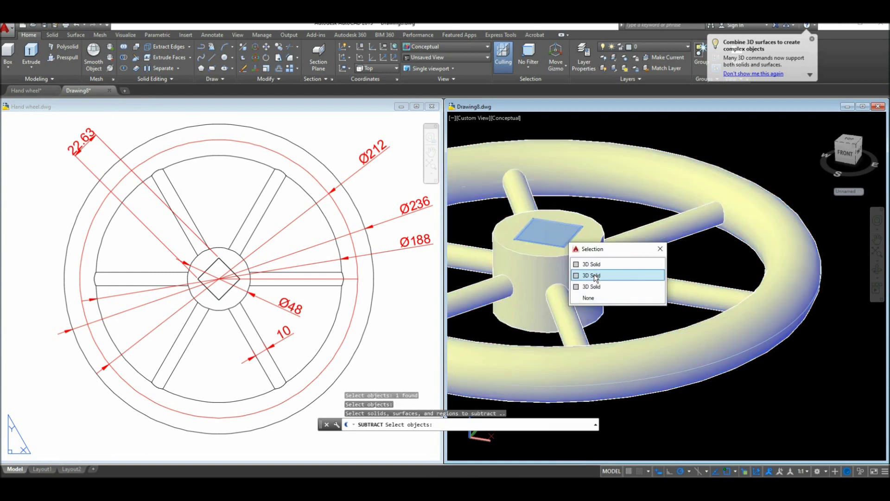
left_click(593, 276)
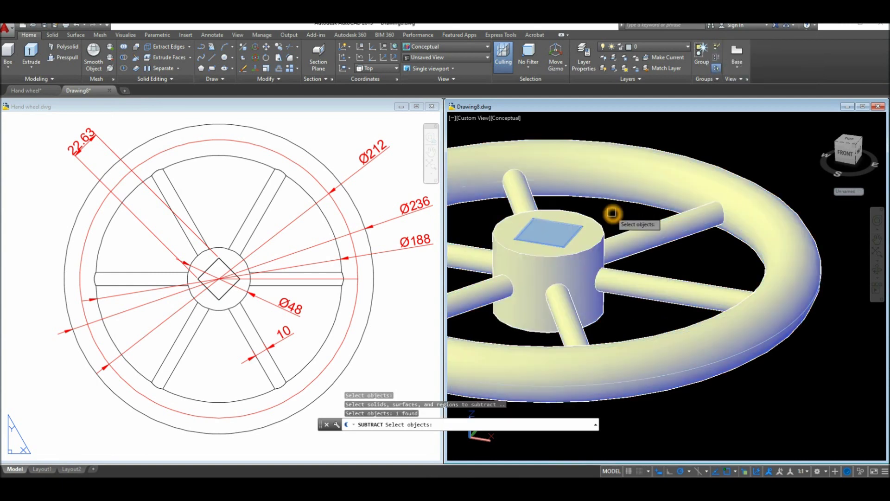
right_click(612, 213)
Hide the remaining square solid in the hub and inspect the square hole cut through it
left_click(560, 233)
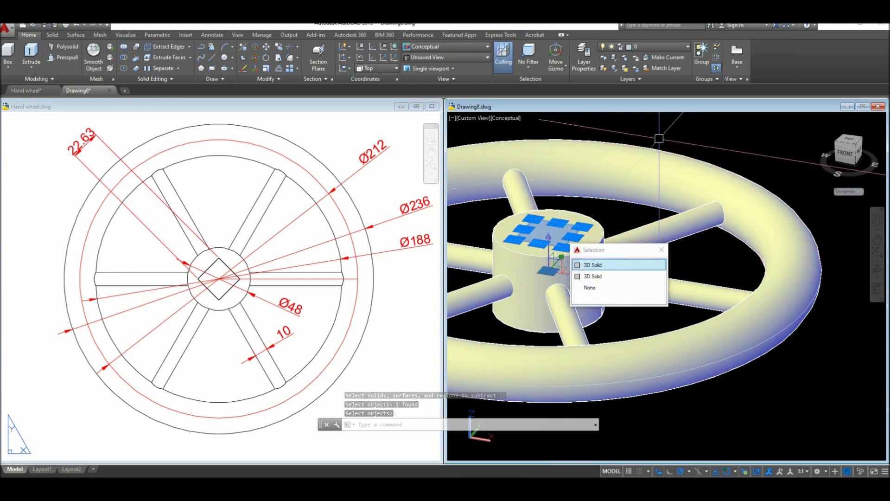
right_click(629, 130)
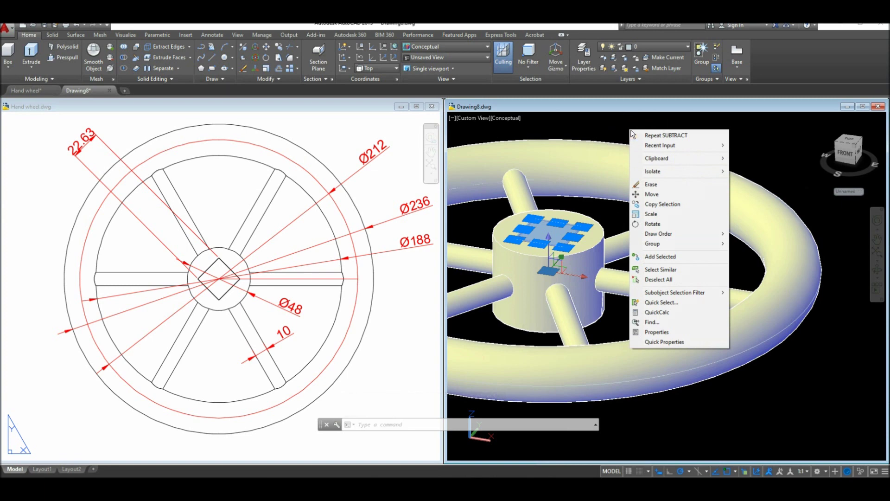
mouse_move(718, 172)
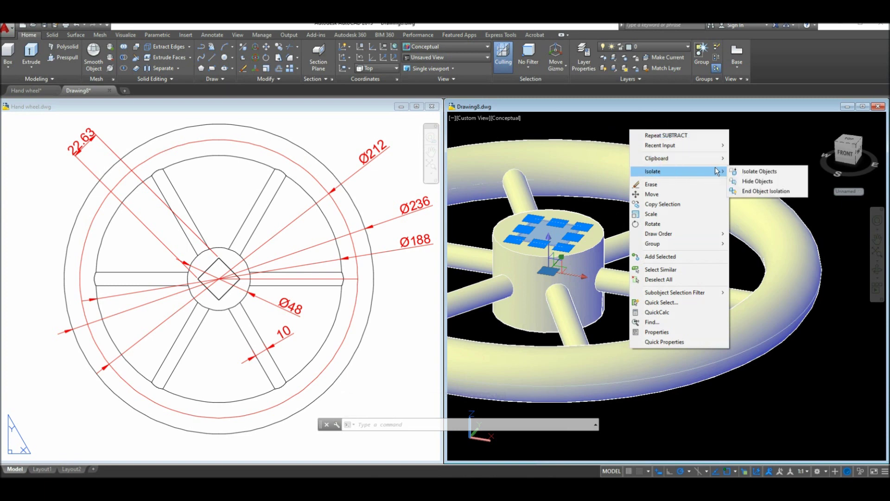
left_click(755, 181)
middle_click_drag(599, 220, 588, 254, "shift")
End object isolation to bring the hidden square solid back into the hub
right_click(578, 140)
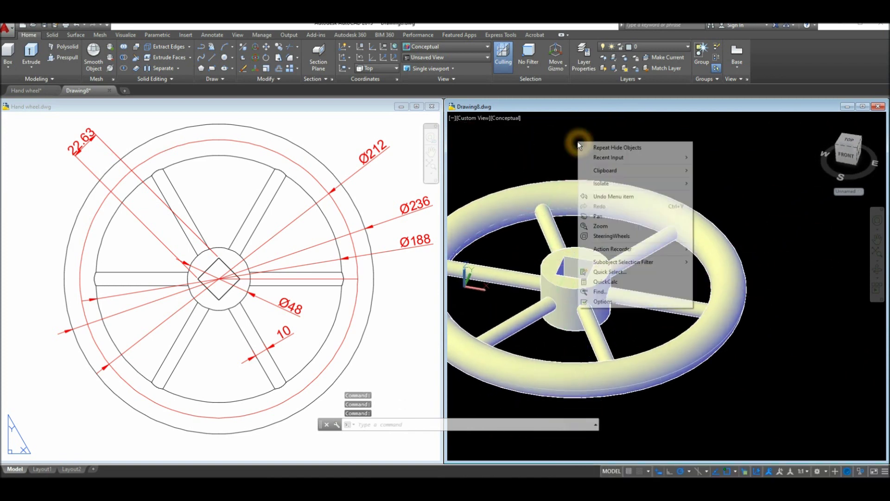
mouse_move(633, 182)
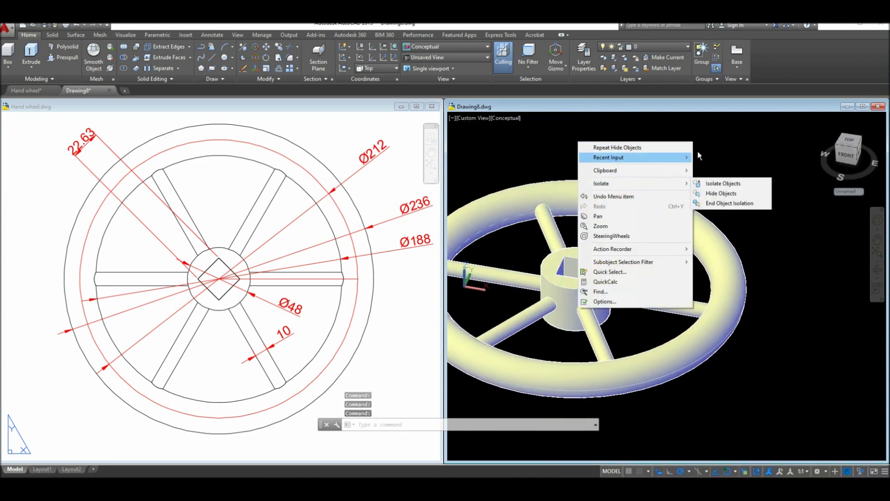
left_click(722, 184)
left_click(711, 149)
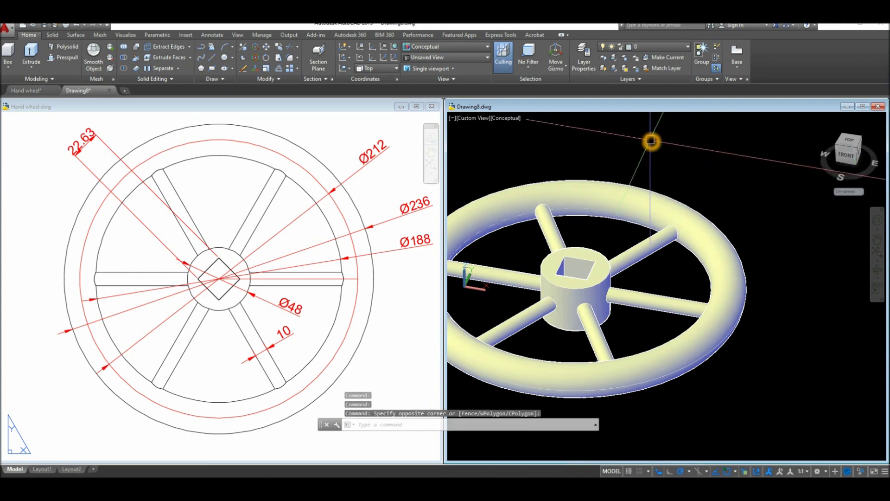
right_click(651, 140)
mouse_move(698, 182)
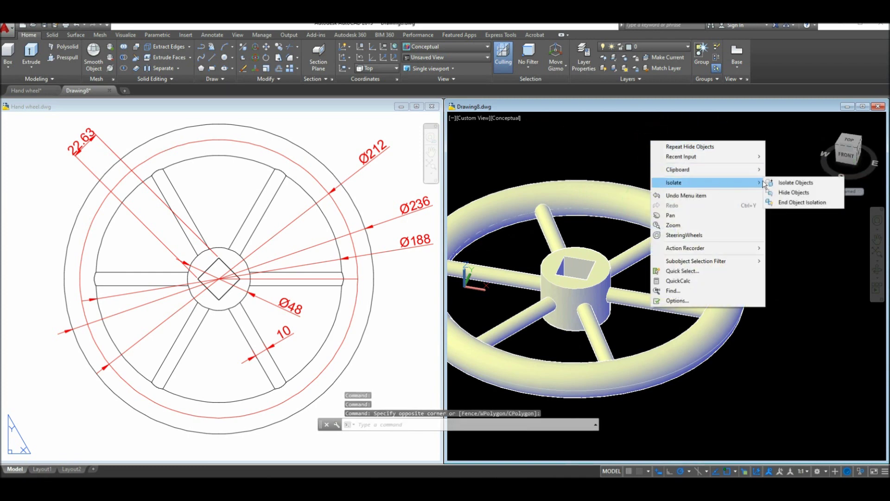
left_click(801, 202)
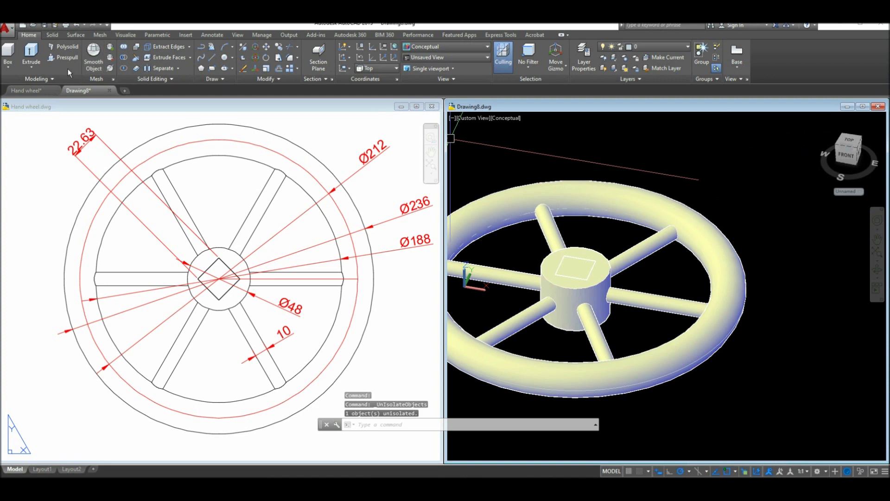
Create a new layer, set its colour to index colour blue, and close the layer manager
left_click(585, 65)
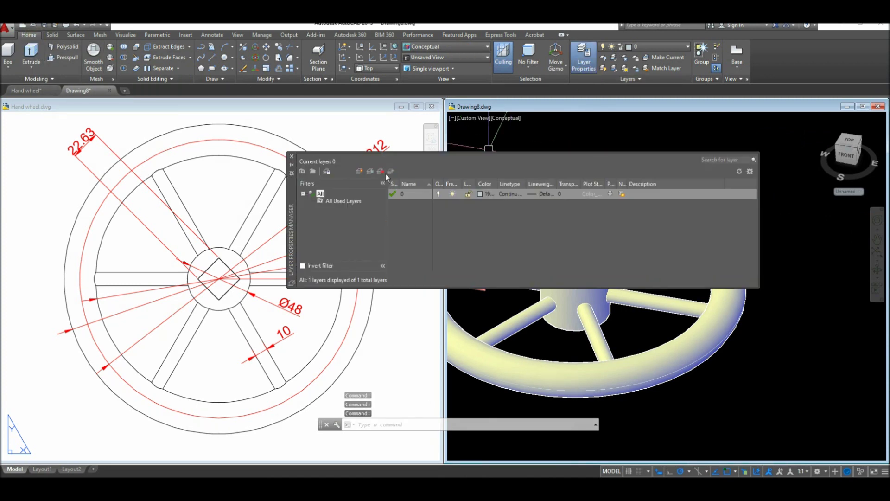
left_click(361, 172)
left_click(480, 203)
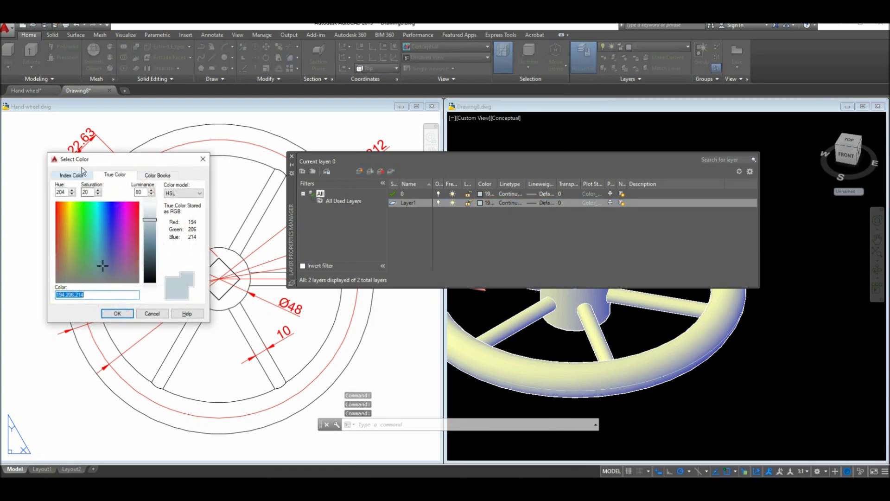
left_click(73, 176)
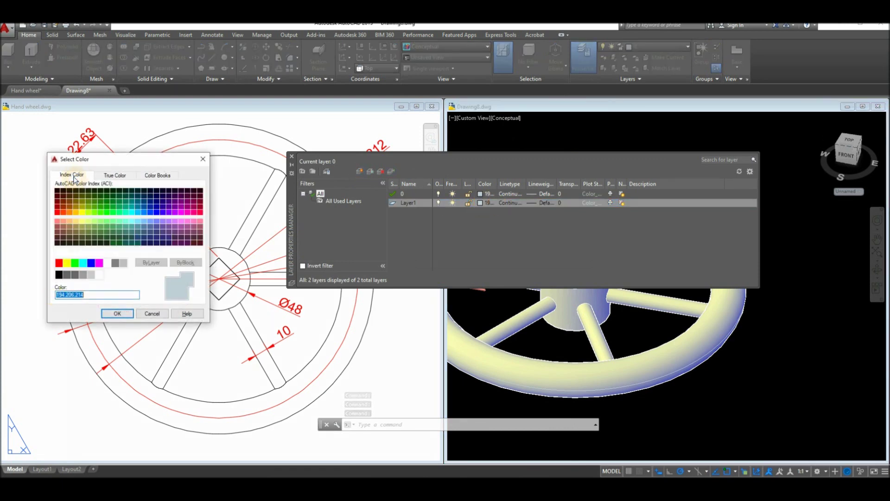
left_click(91, 263)
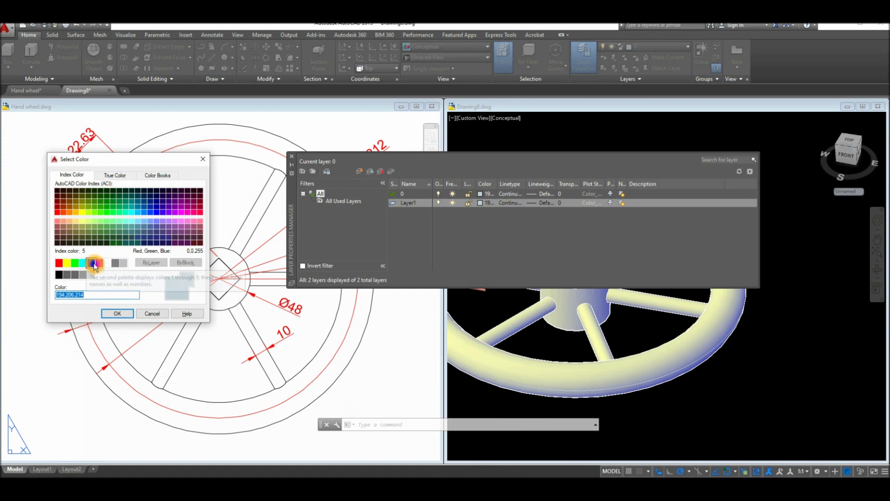
left_click(118, 314)
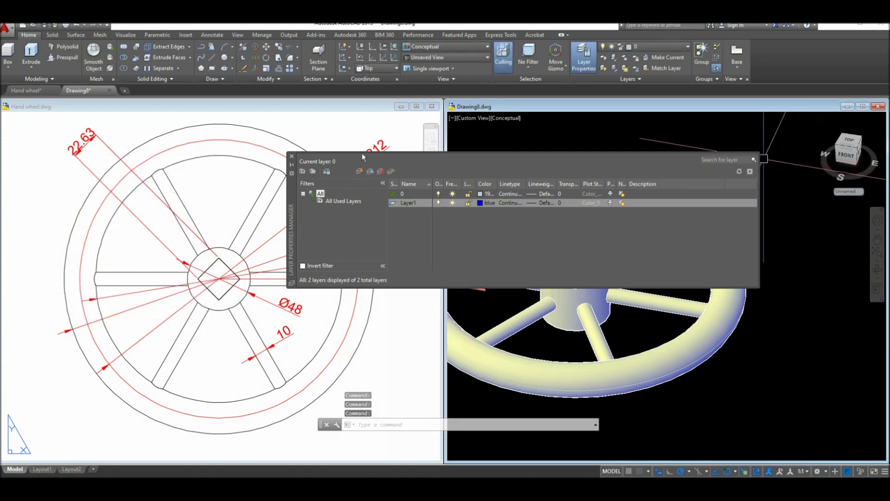
left_click(294, 158)
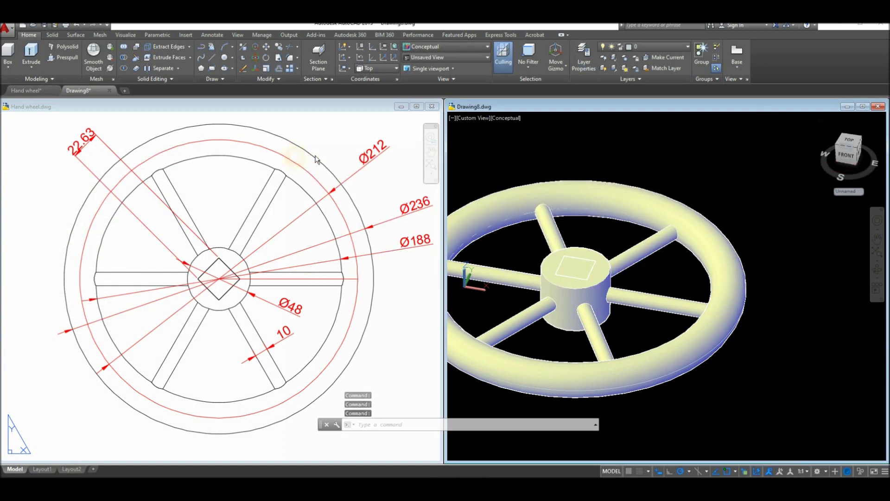
Assign the square solid in the hub to the blue layer, Layer1, and clear the selection
left_click(580, 260, "ctrl")
left_click(669, 45)
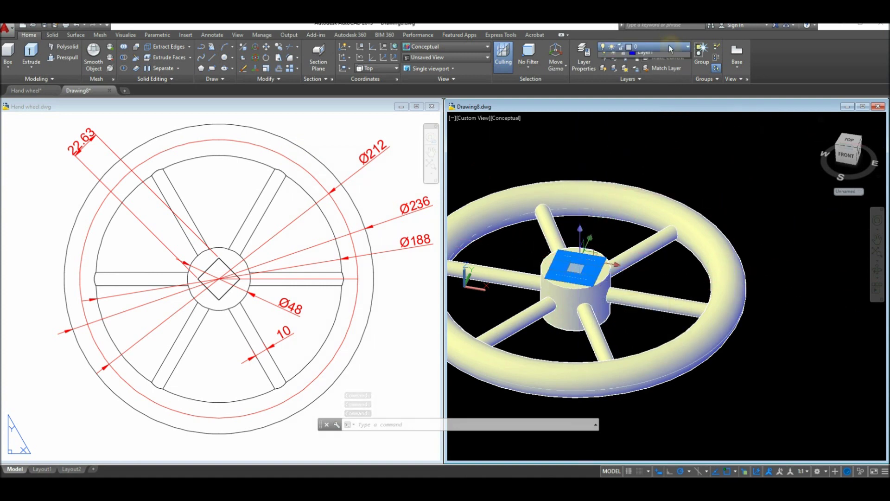
left_click(655, 67)
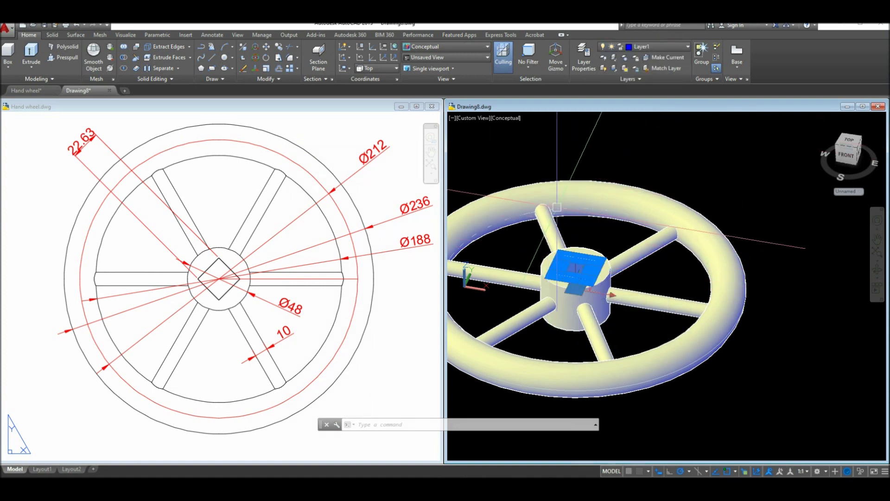
key("Escape")
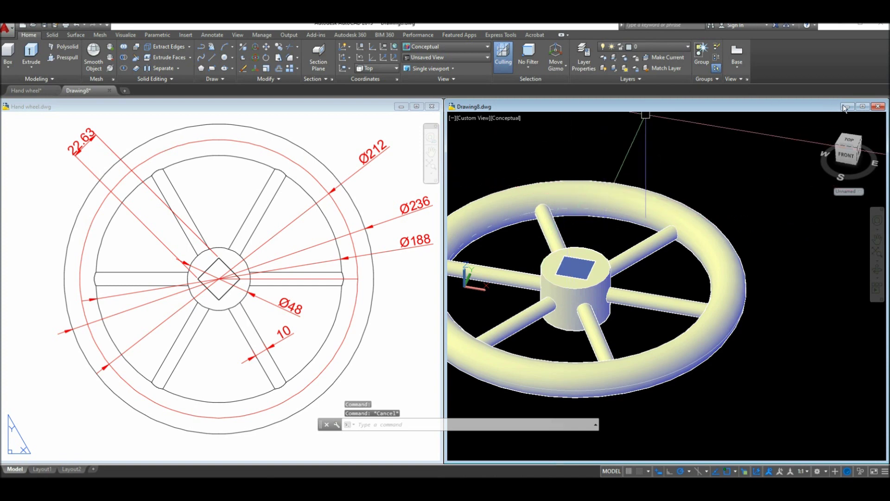
Maximize the 3D model's drawing window and set the visual style to Realistic
double_click(645, 106)
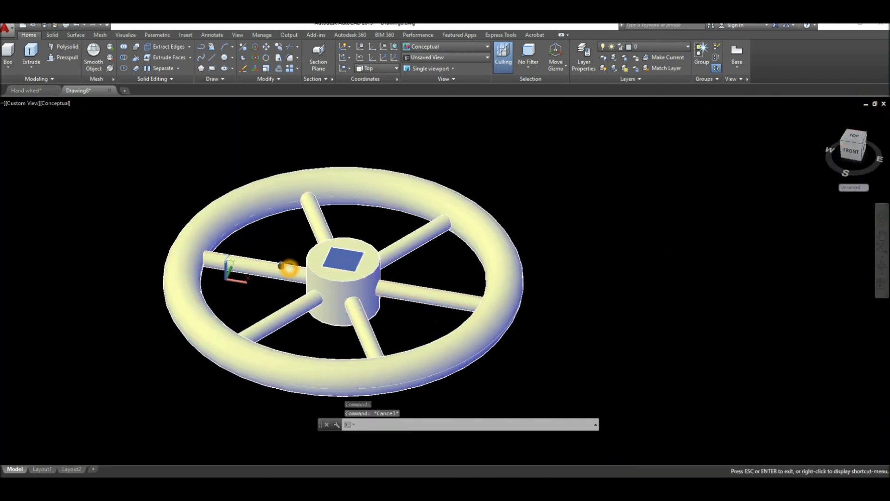
middle_click_drag(288, 265, 254, 258)
left_click(57, 112)
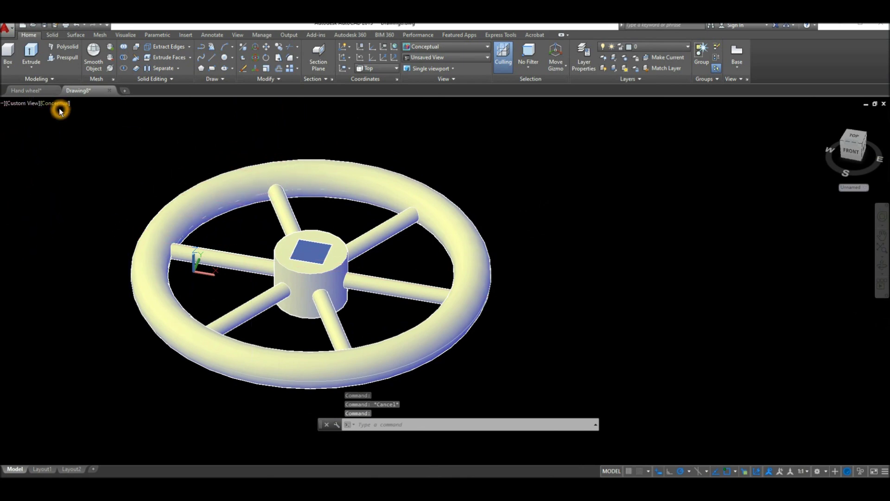
left_click(86, 155)
middle_click_drag(304, 206, 329, 220, "shift")
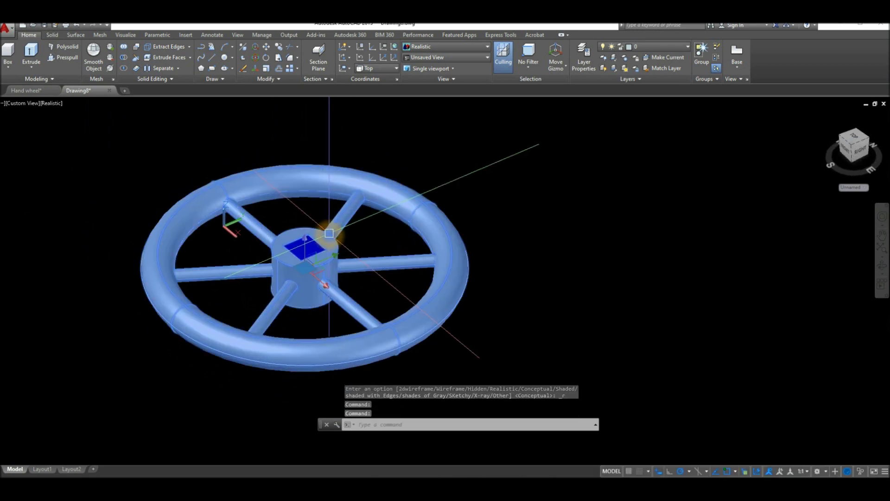
Move the hand wheel and its square solid together away from the coordinate origin, and clear the selection
left_click(296, 246)
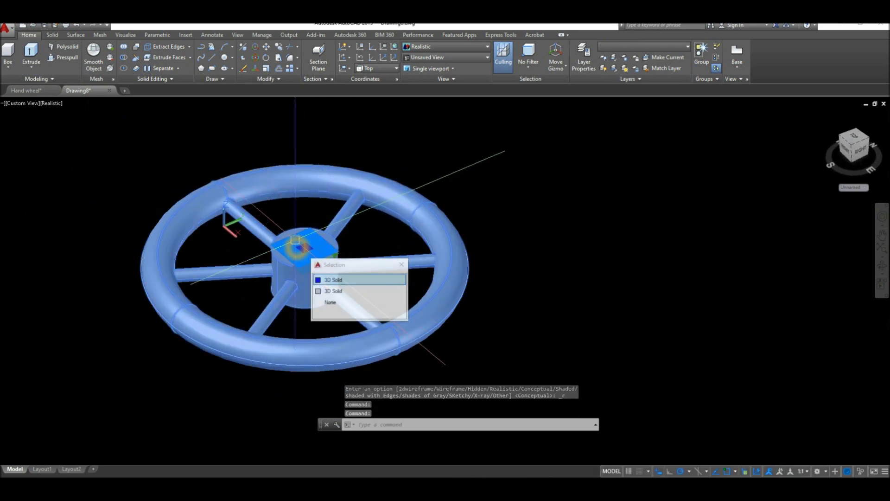
right_click(444, 183)
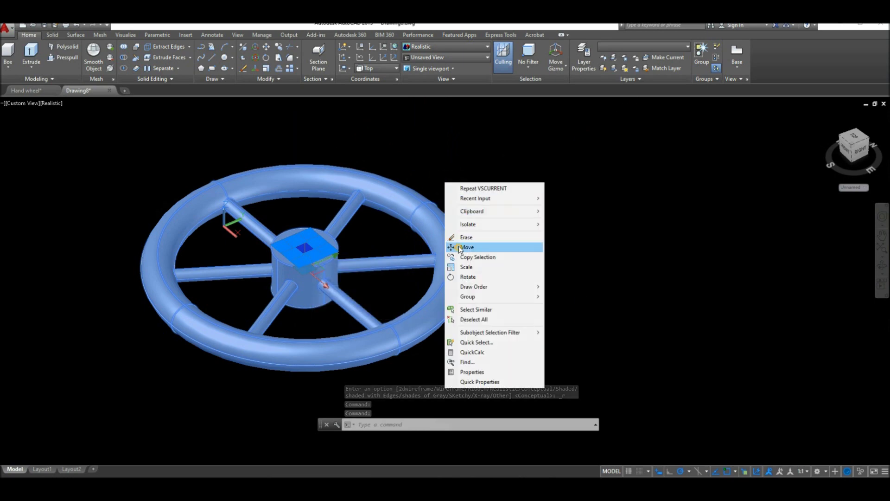
left_click(466, 247)
left_click(377, 241)
left_click(733, 232)
left_click(462, 333)
left_click(404, 304)
key("Escape")
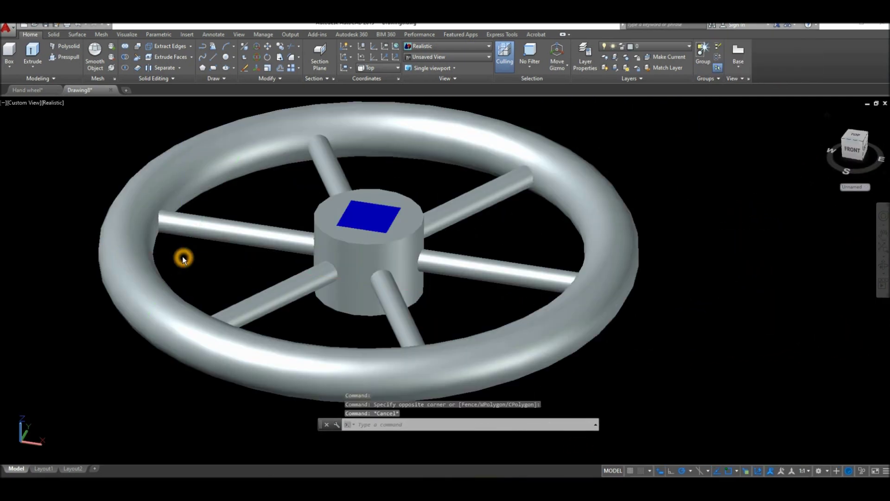
scroll(188, 255, "down", 2)
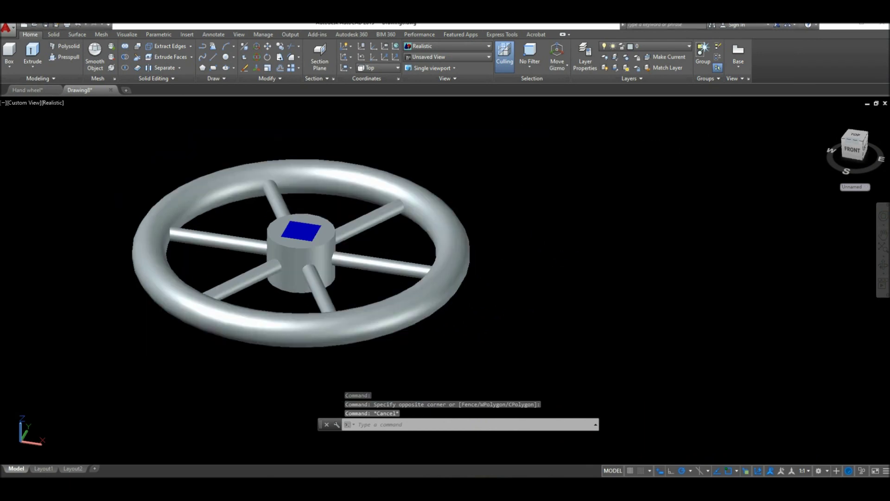
mouse_move(200, 261)
middle_mouse_down("shift")
mouse_move(243, 263)
mouse_move(218, 272)
mouse_move(206, 253)
middle_mouse_up("shift")
left_click(197, 250)
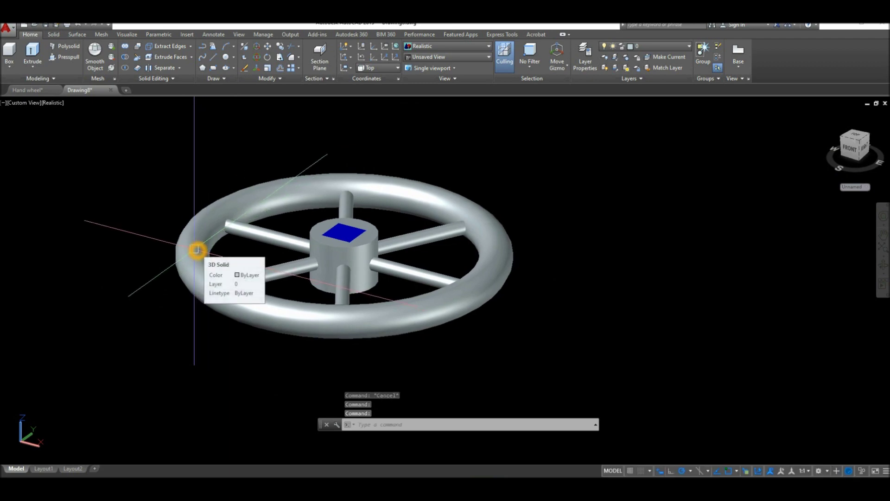
left_click(160, 251)
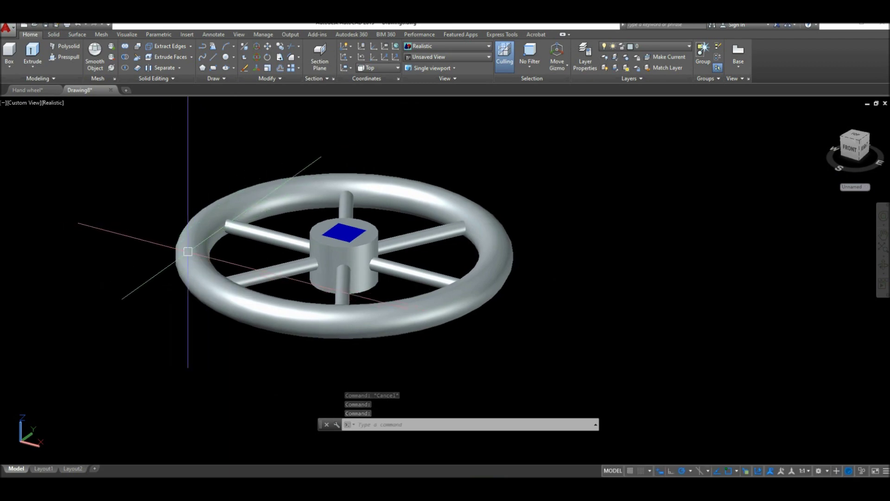